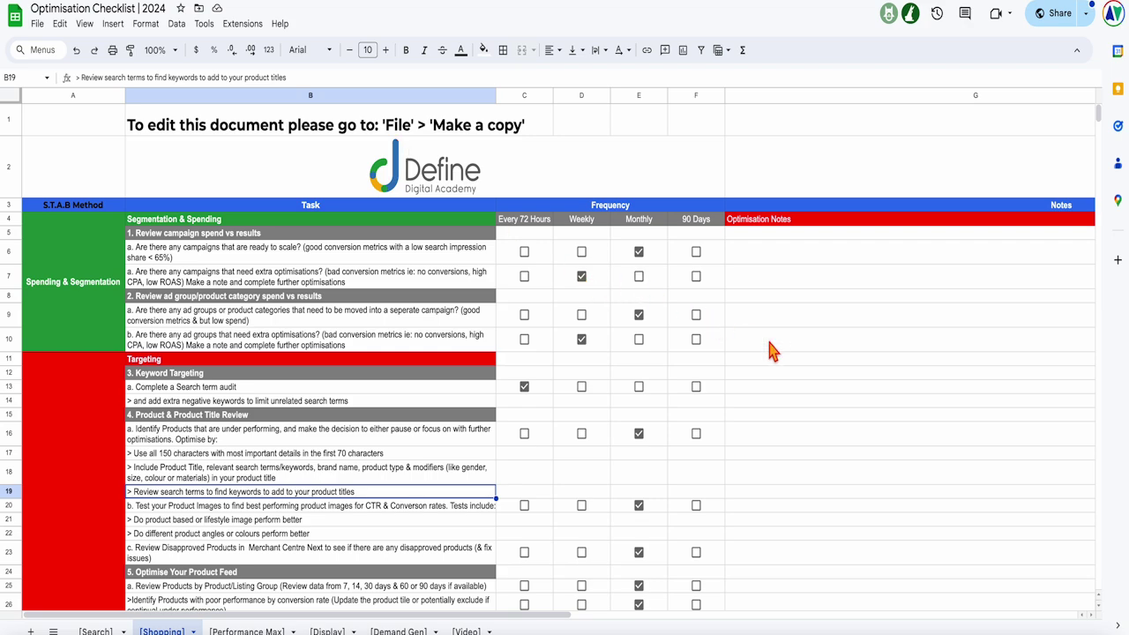
pyautogui.scroll(-2, 768, 343)
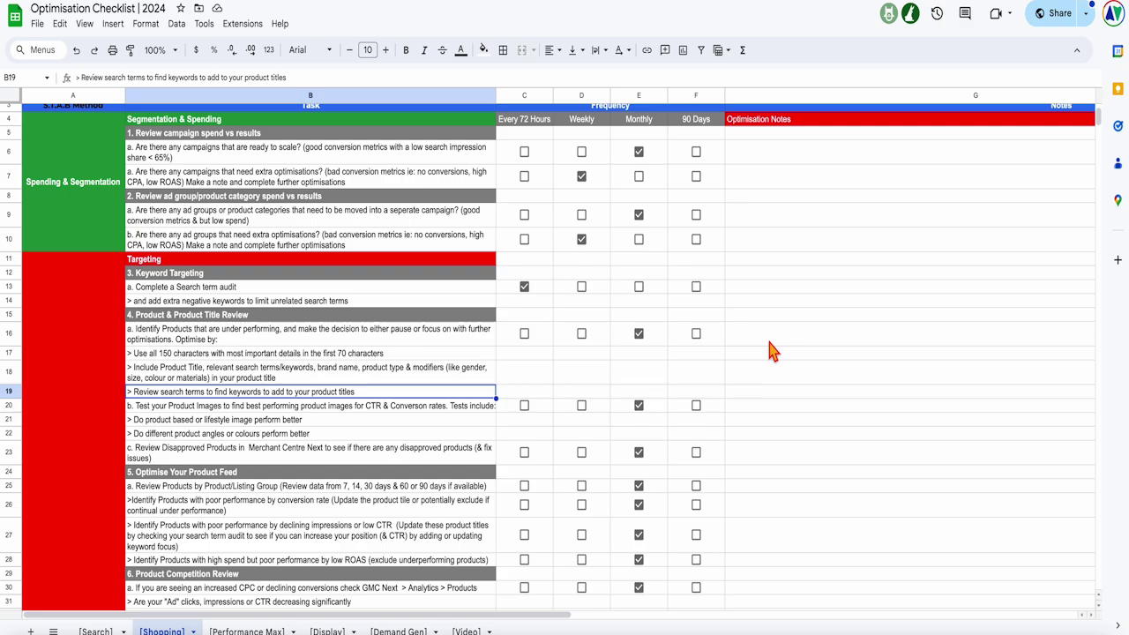
pyautogui.scroll(-20, 222, 569)
pyautogui.scroll(3, 223, 565)
pyautogui.scroll(1, 222, 563)
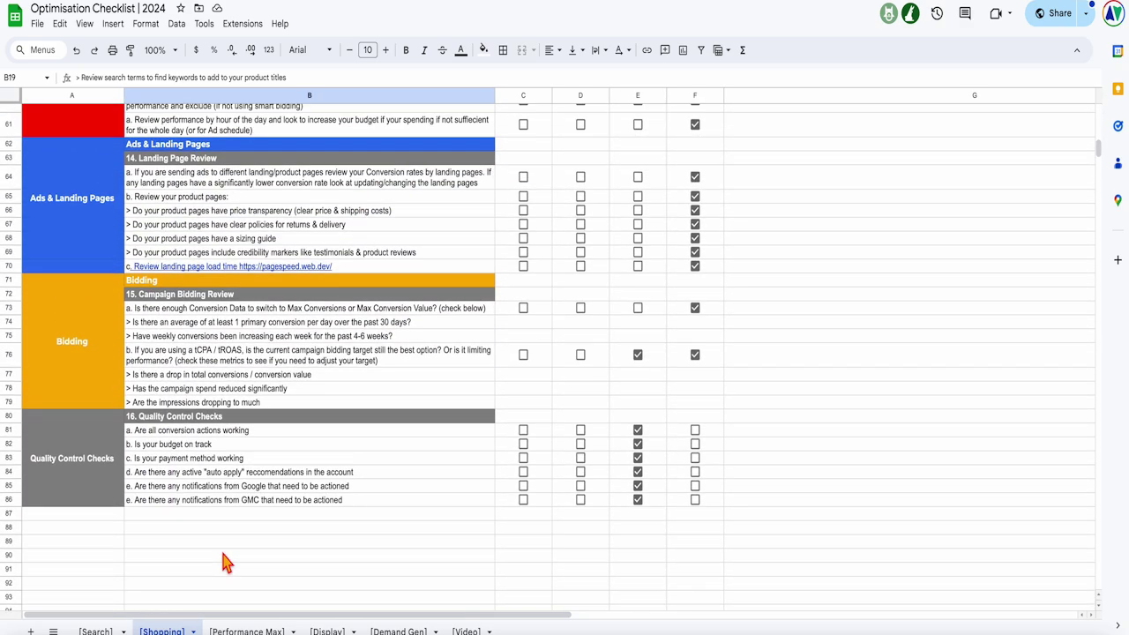
pyautogui.scroll(10, 222, 561)
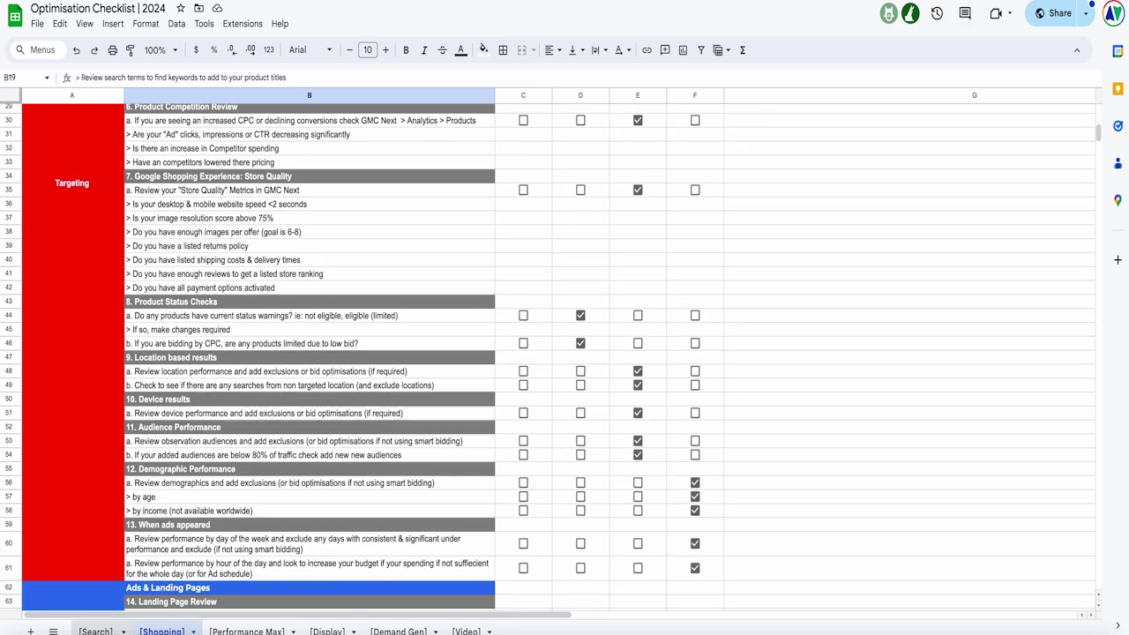
pyautogui.click(247, 631)
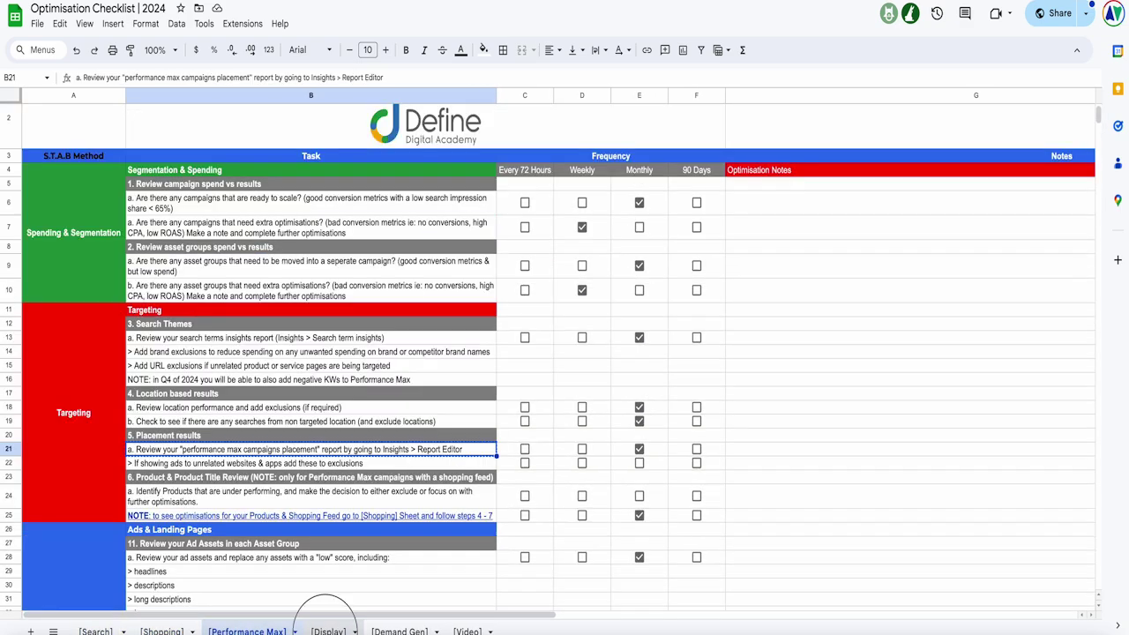
pyautogui.click(327, 632)
pyautogui.click(399, 632)
pyautogui.click(466, 632)
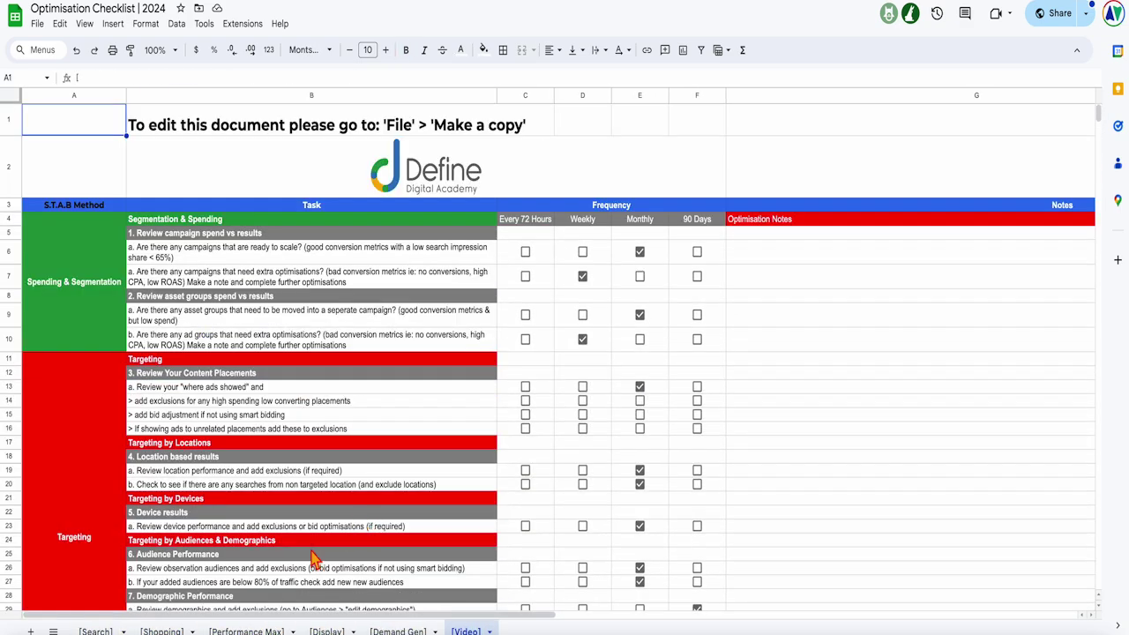
pyautogui.click(161, 632)
pyautogui.scroll(5, 245, 490)
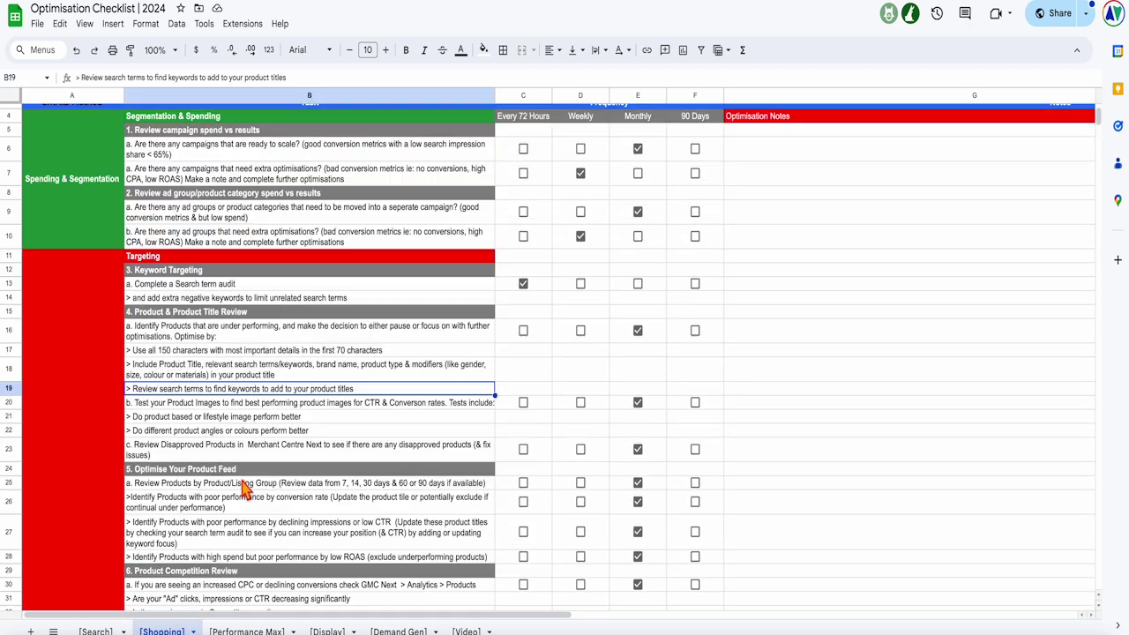
pyautogui.click(219, 406)
pyautogui.click(222, 392)
pyautogui.scroll(-1, 226, 401)
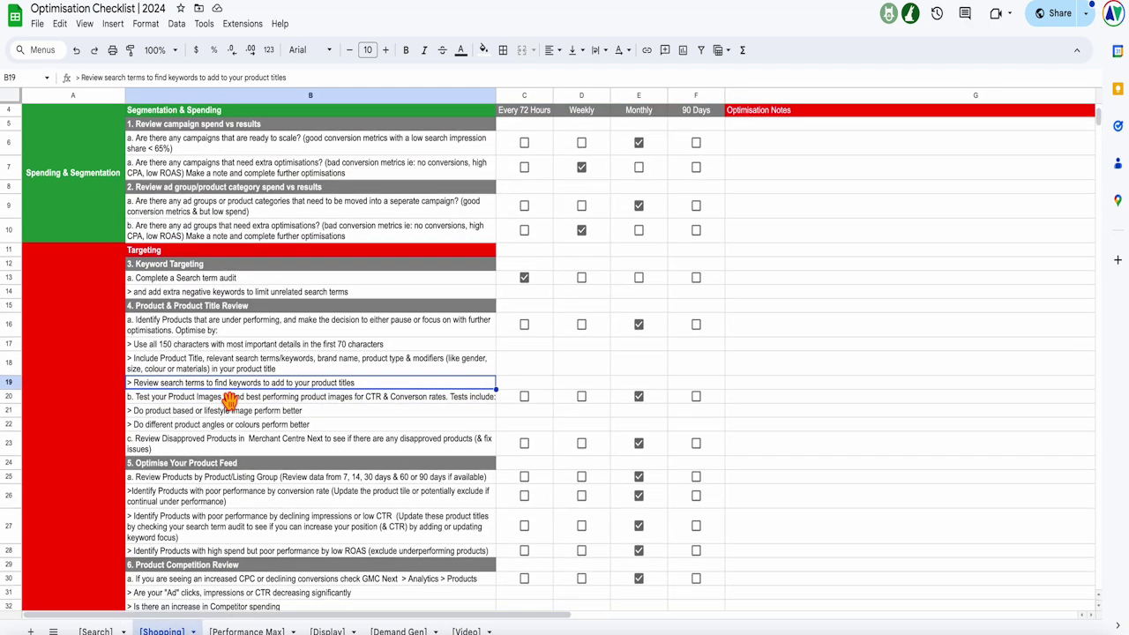
pyautogui.scroll(-1, 227, 401)
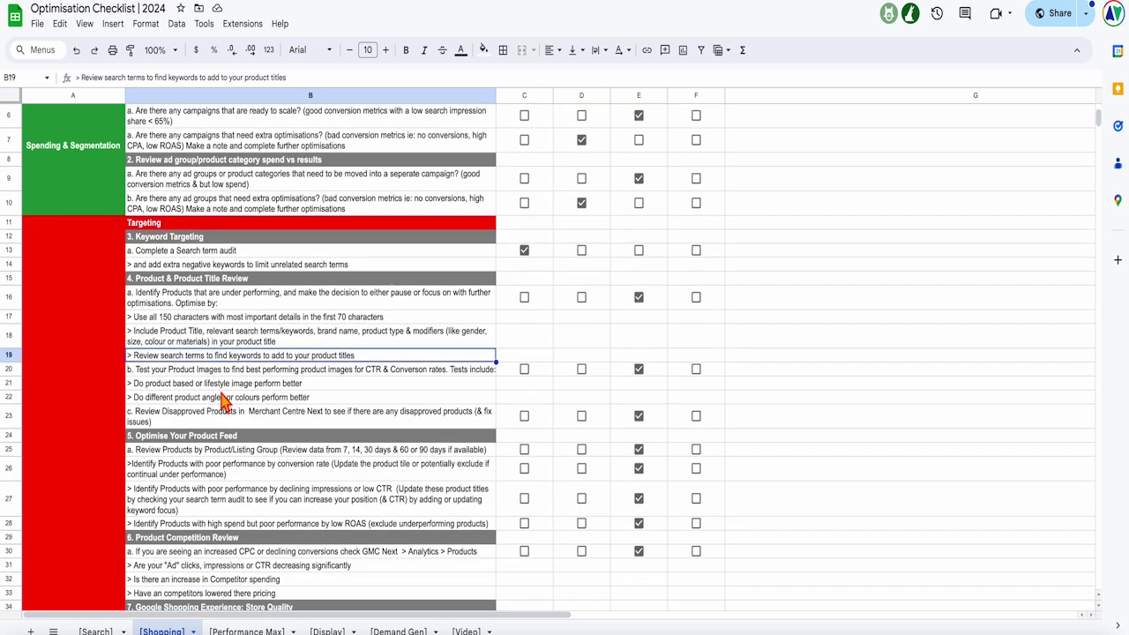
pyautogui.scroll(-1, 224, 401)
pyautogui.scroll(-8, 223, 400)
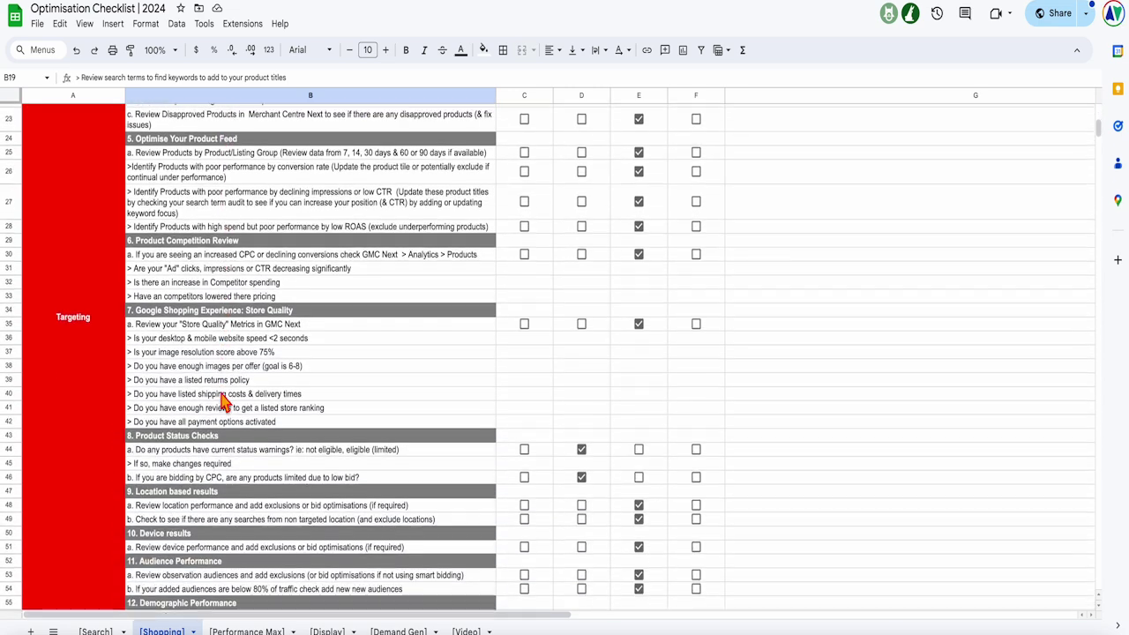
pyautogui.click(188, 415)
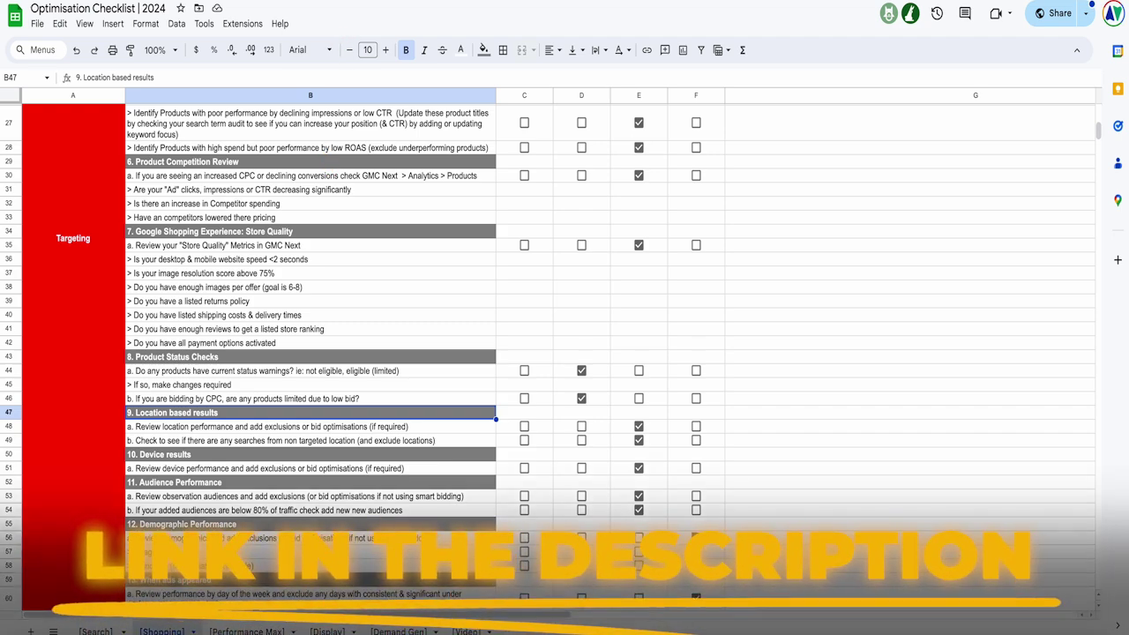
pyautogui.scroll(11, 347, 132)
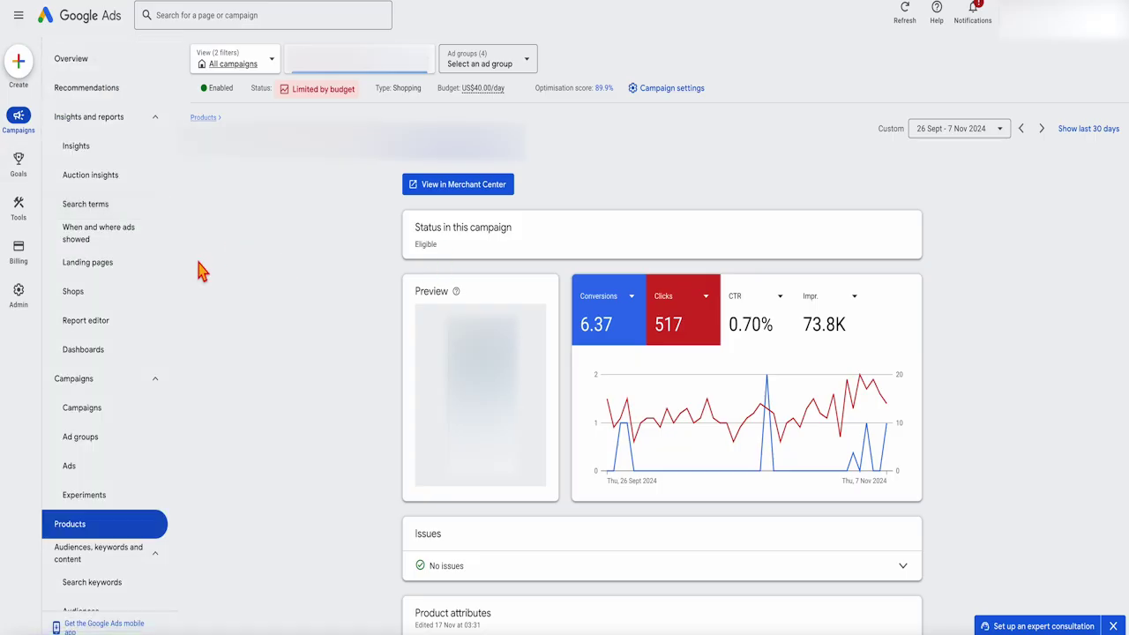
# Open the Campaigns overview, plot Clicks as the chart's first metric, then restore CTR
pyautogui.click(83, 408)
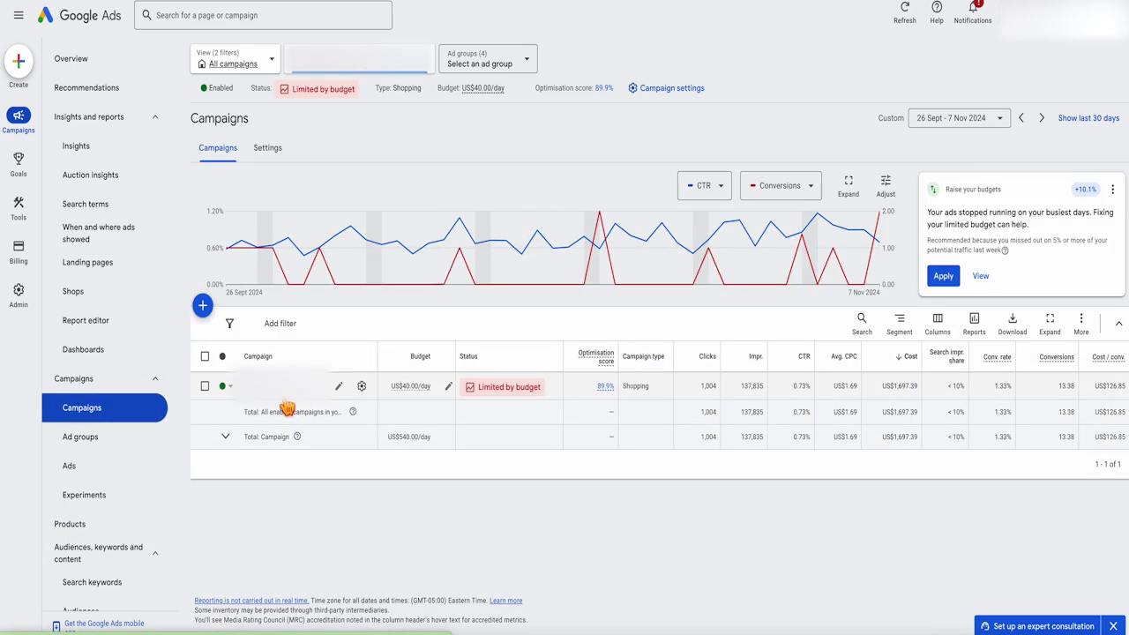
pyautogui.click(705, 185)
pyautogui.moveTo(719, 256)
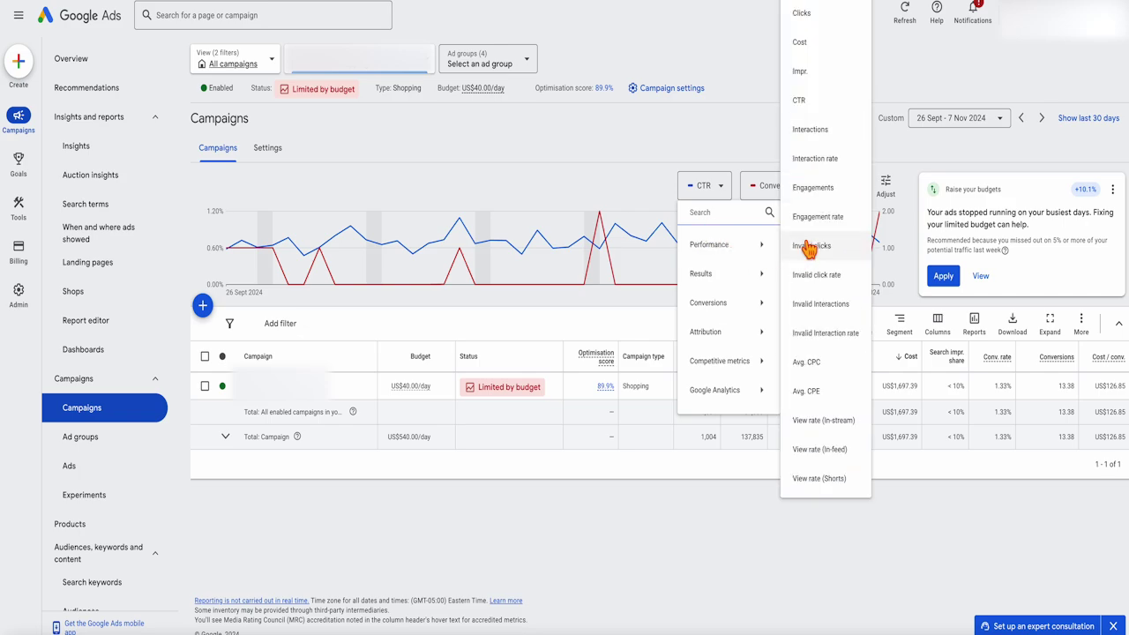
pyautogui.click(803, 13)
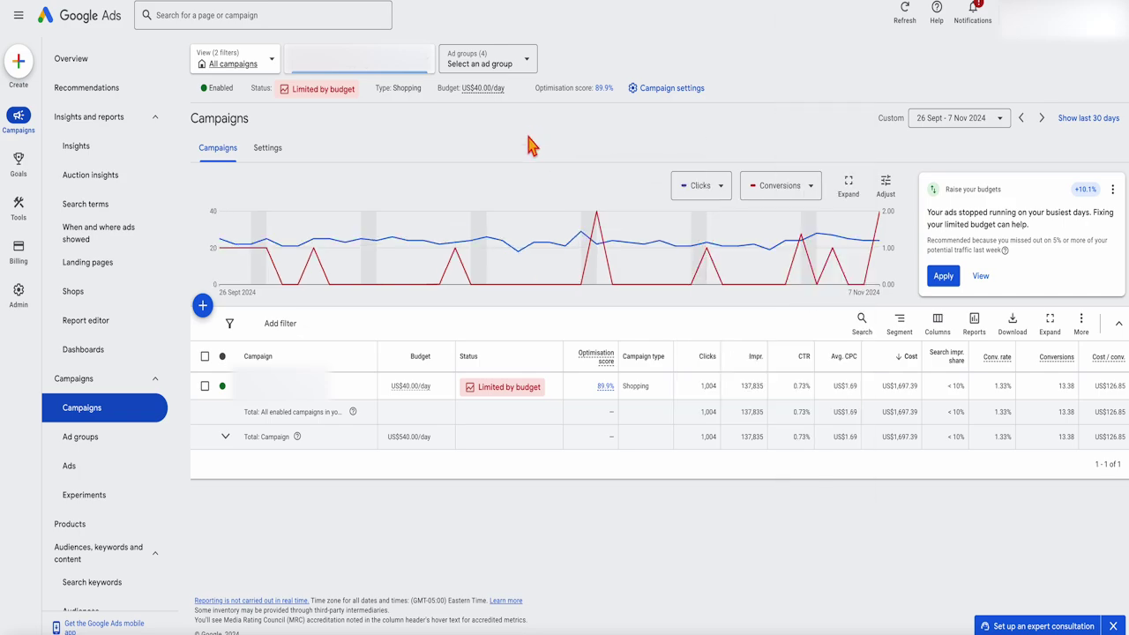
pyautogui.click(675, 185)
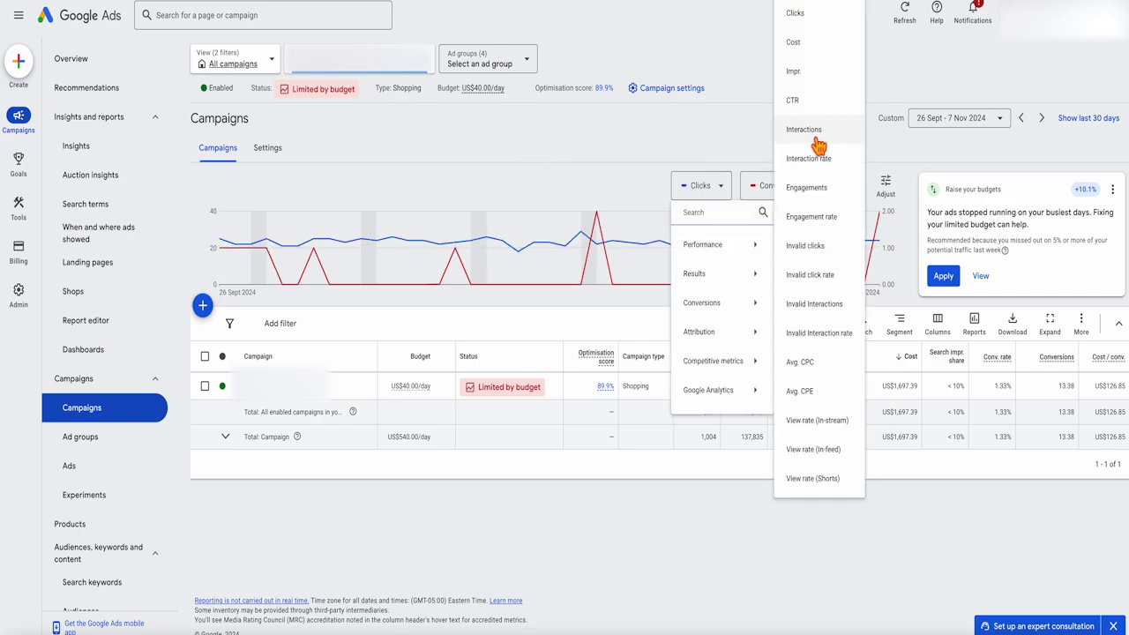
pyautogui.click(809, 123)
# Check the Shopping campaign's settings, then return to its performance view
pyautogui.moveTo(238, 253)
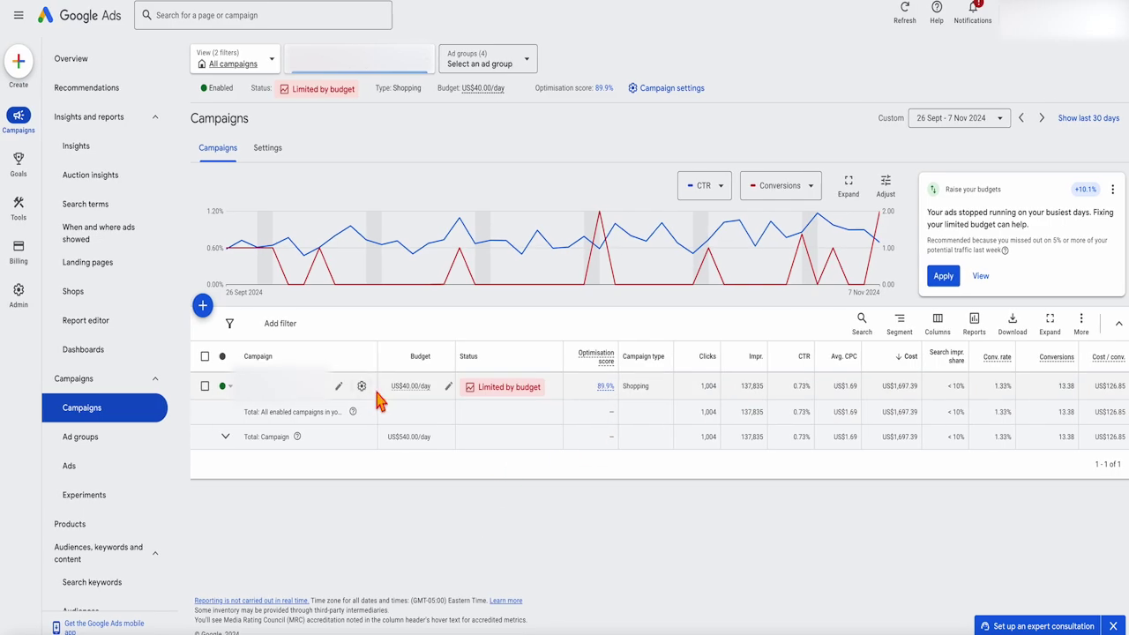
pyautogui.click(360, 387)
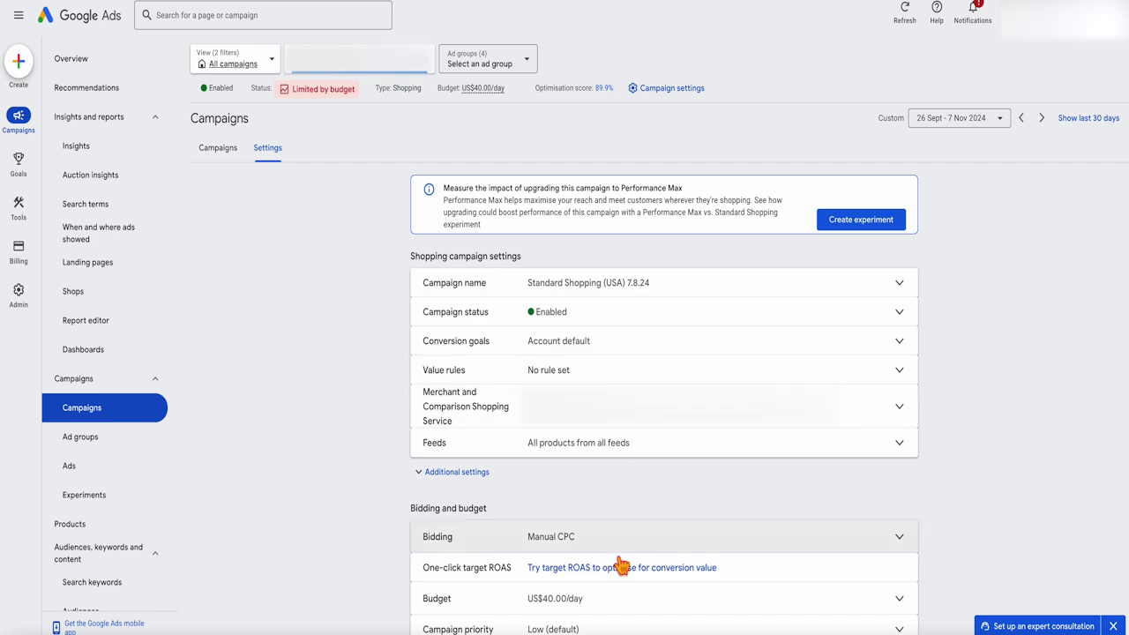
pyautogui.click(221, 155)
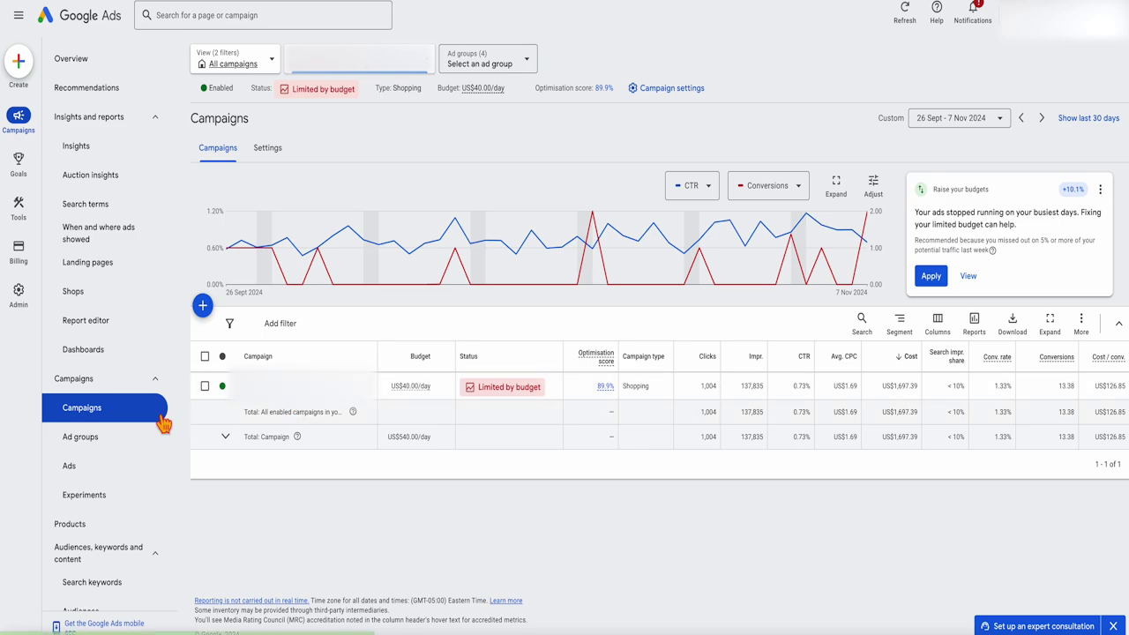
# Open the Products report and the top product's detail page
pyautogui.scroll(-2, 154, 388)
pyautogui.click(89, 436)
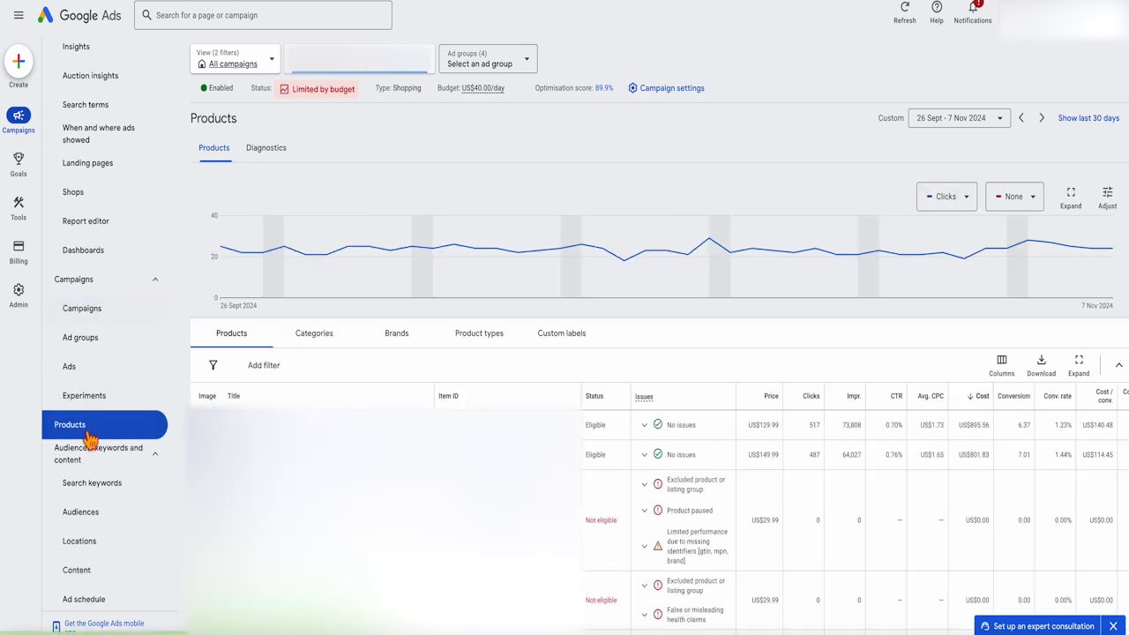
pyautogui.click(259, 432)
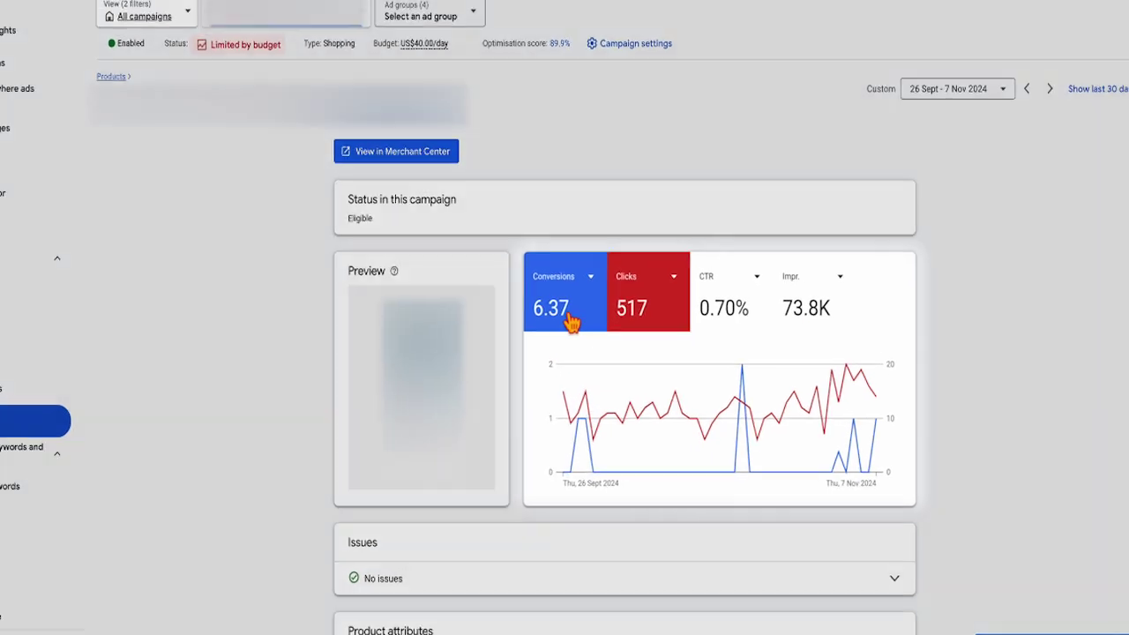
# Adjust the product chart so only CTR (0.70%) is plotted
pyautogui.click(607, 335)
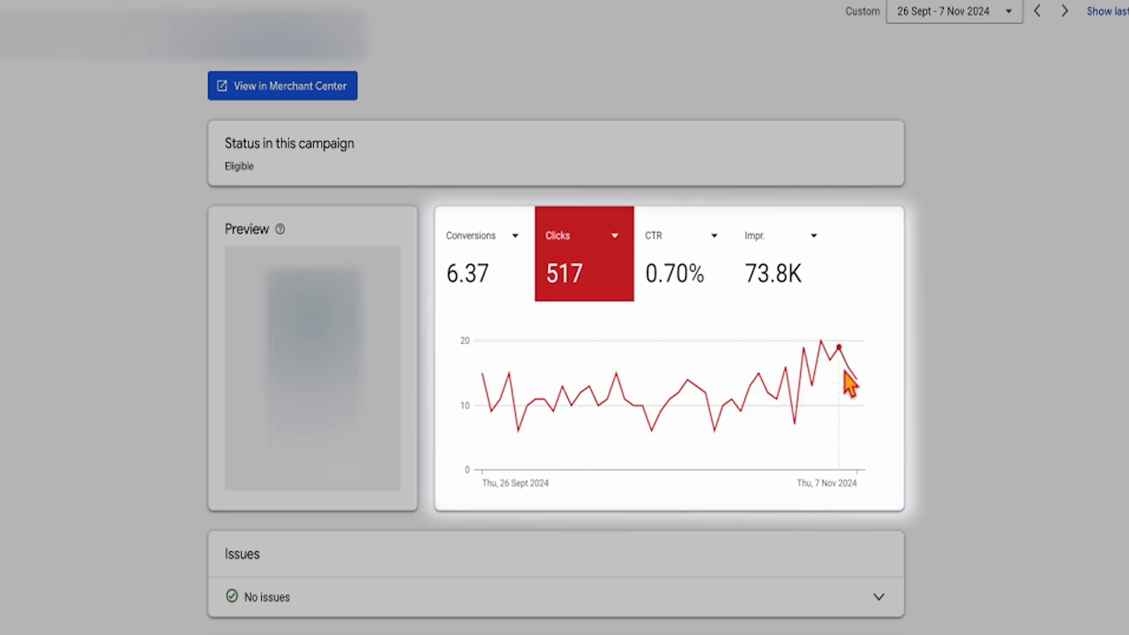
pyautogui.click(499, 285)
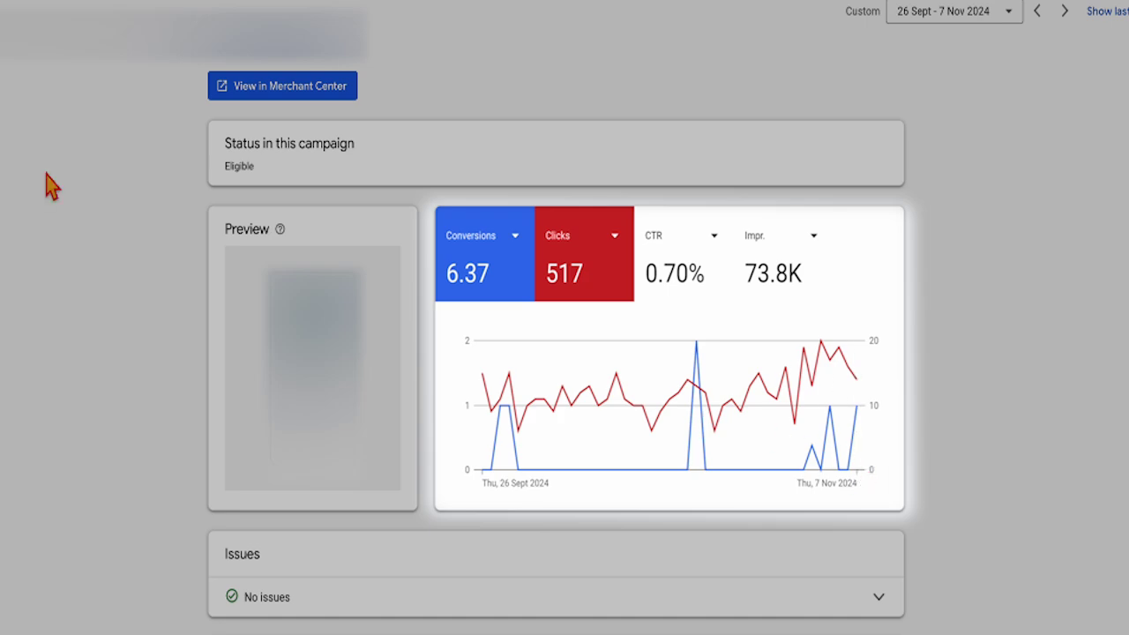
pyautogui.click(709, 284)
pyautogui.click(600, 290)
pyautogui.click(511, 295)
pyautogui.moveTo(822, 381)
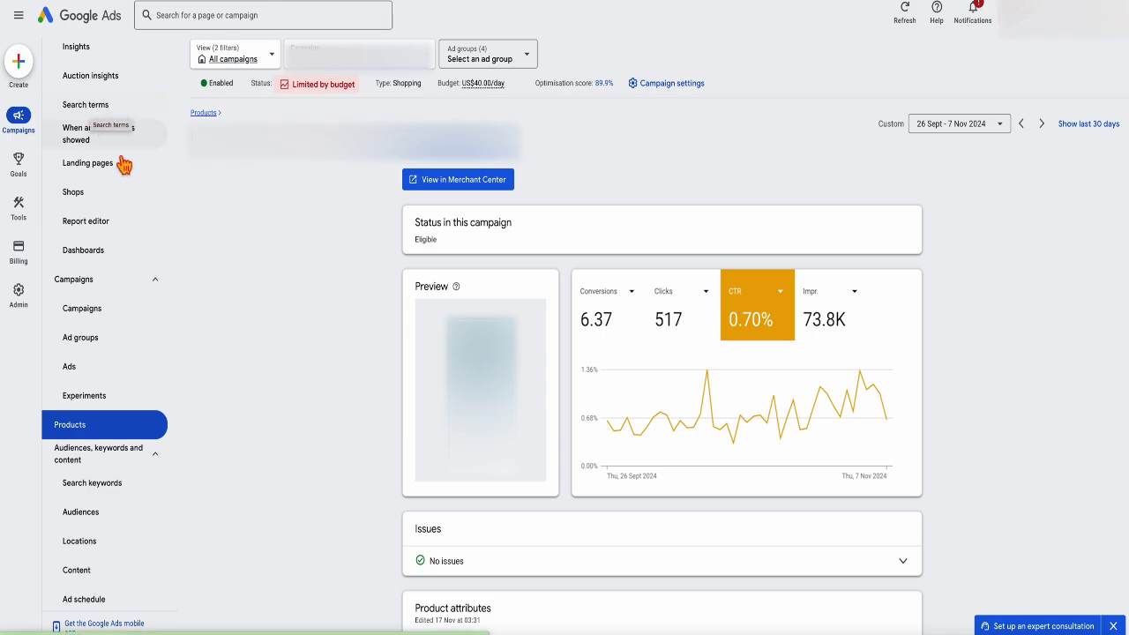
# Open Search terms, sort by clicks with most first, and select the second term
pyautogui.scroll(2, 117, 159)
pyautogui.click(119, 121)
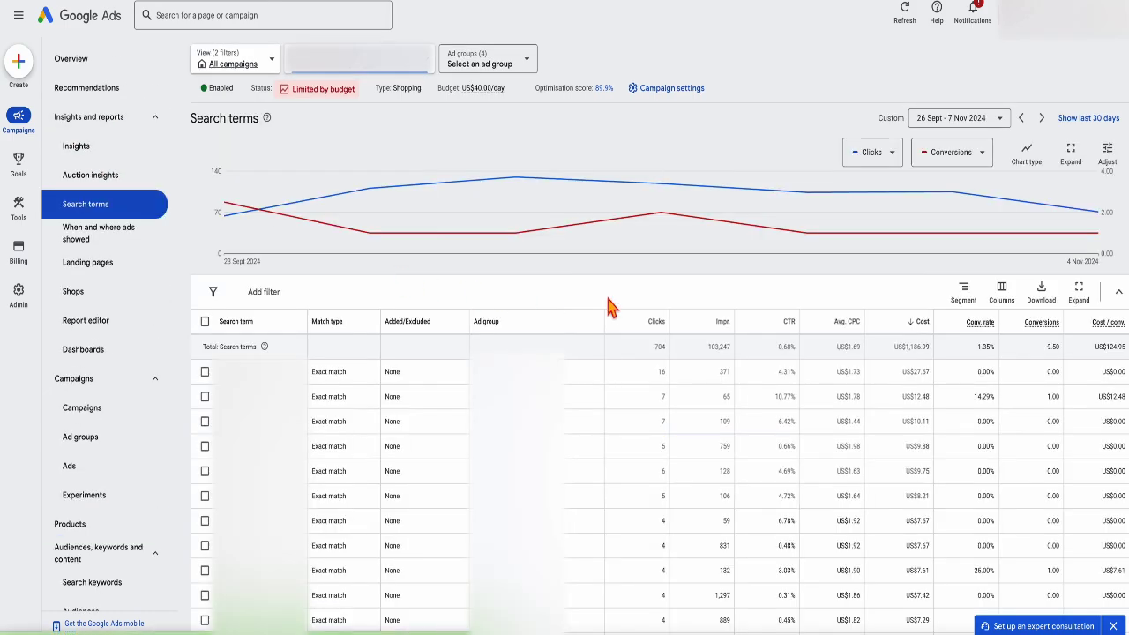
pyautogui.click(712, 324)
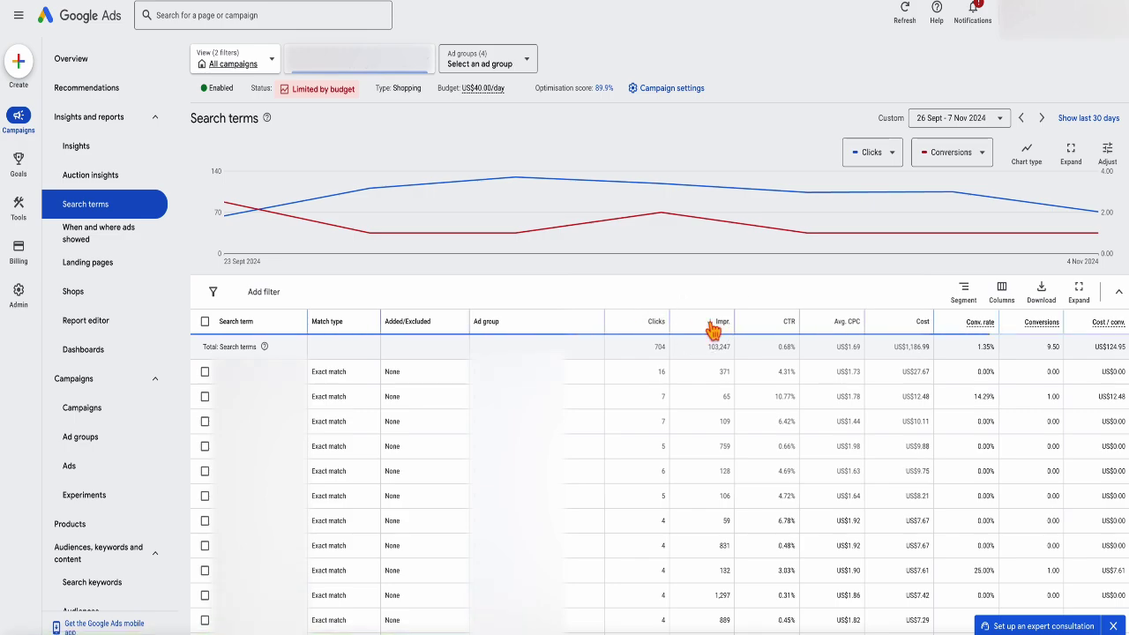
pyautogui.click(637, 327)
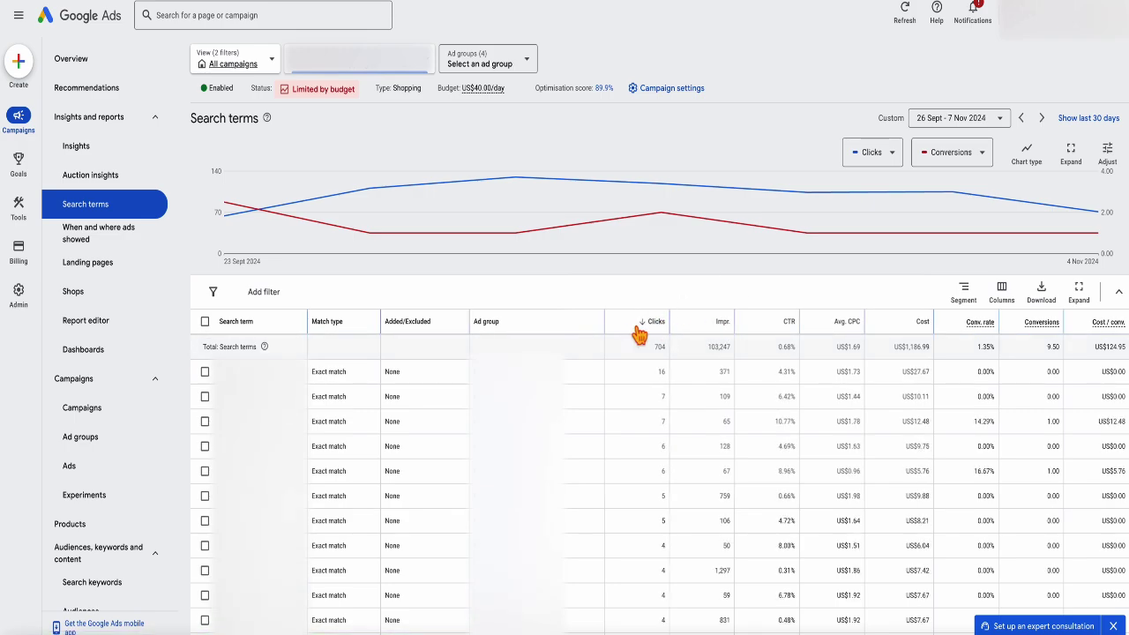
pyautogui.click(204, 396)
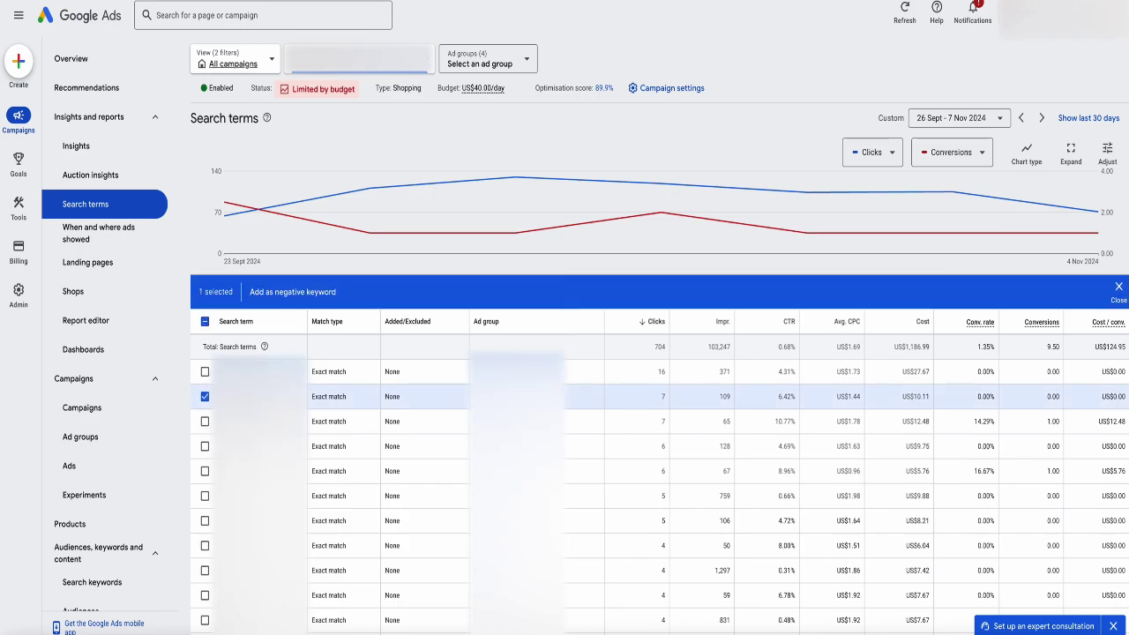
pyautogui.scroll(-3, 152, 437)
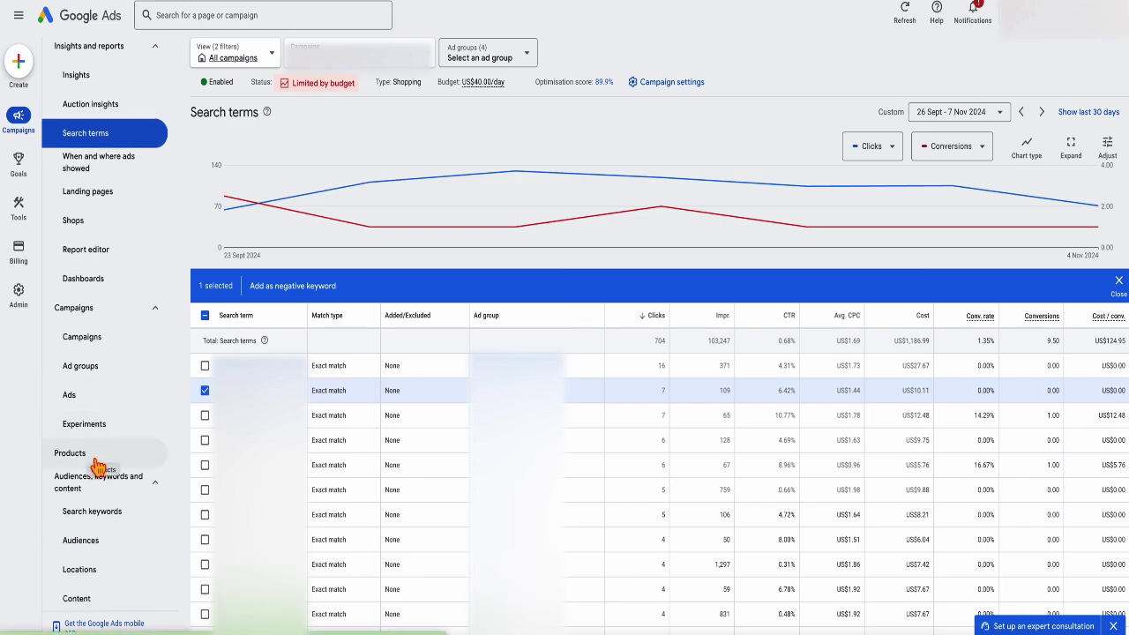
# Open a product's detail page and chart Conversions (6.37) against Clicks (517) instead of CTR
pyautogui.click(98, 463)
pyautogui.click(250, 444)
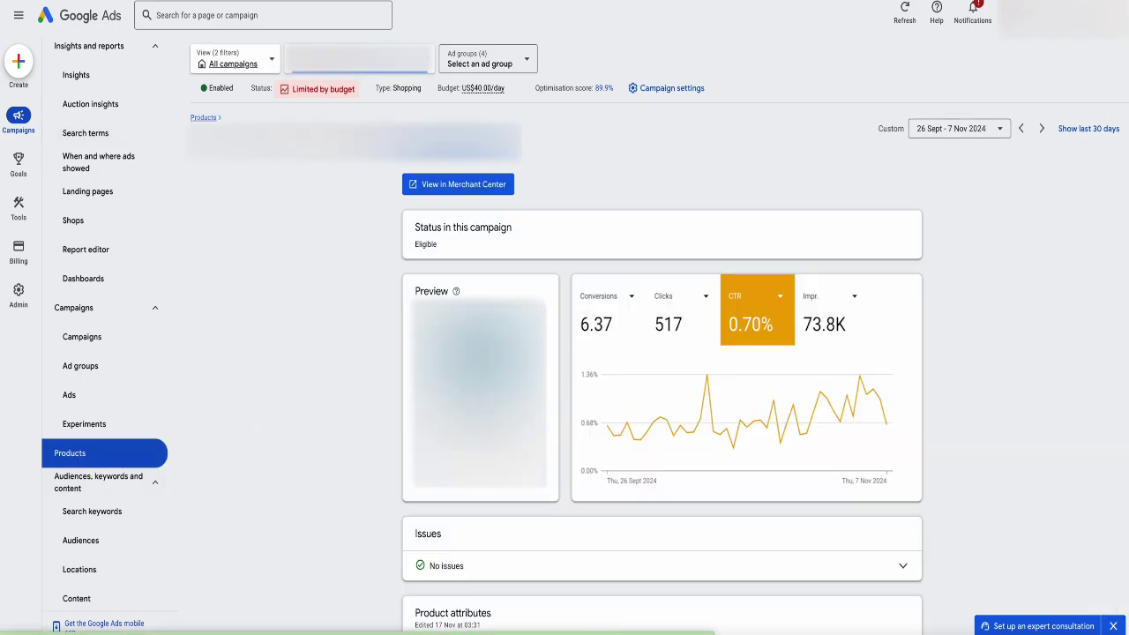
pyautogui.click(631, 349)
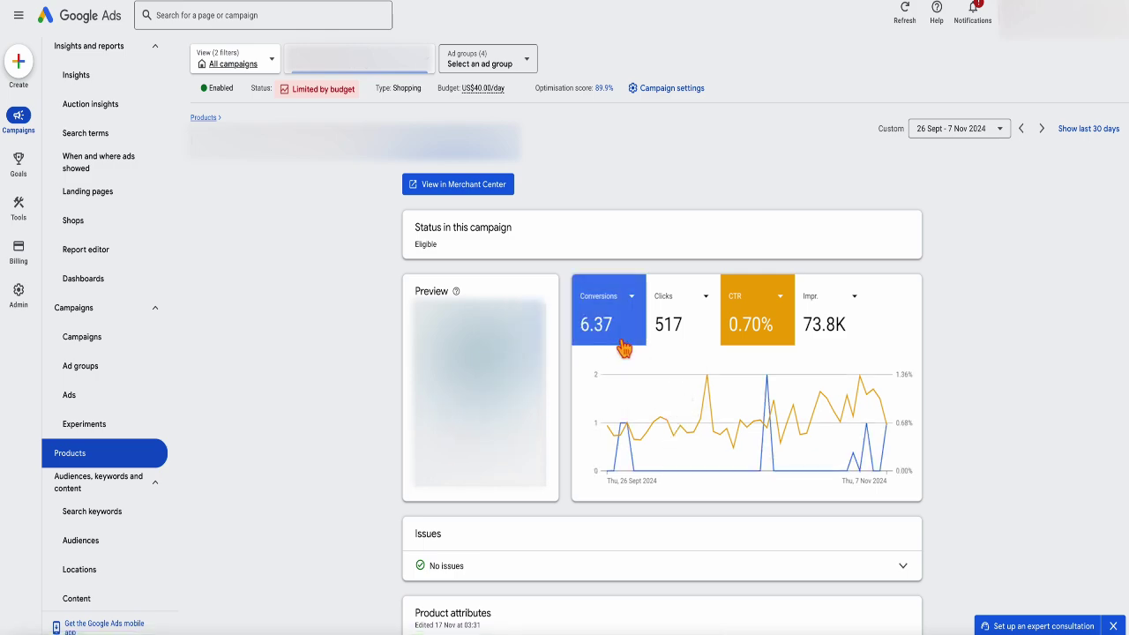
pyautogui.click(688, 344)
pyautogui.click(642, 342)
pyautogui.click(632, 344)
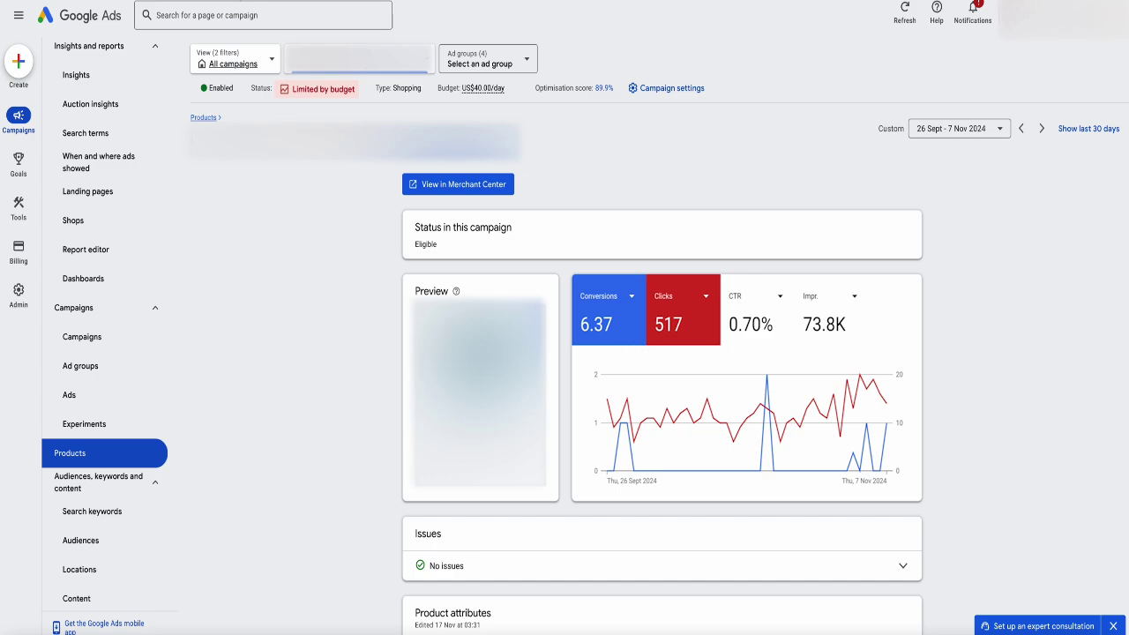
pyautogui.scroll(2, 121, 121)
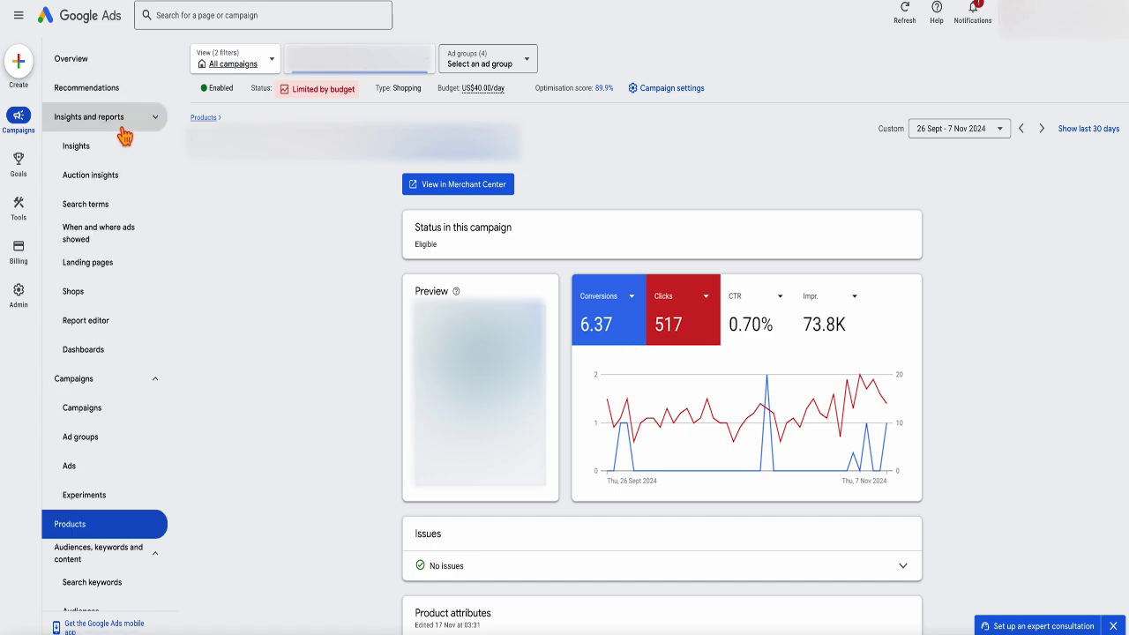
# Return to the Search terms report under Insights and reports
pyautogui.click(103, 210)
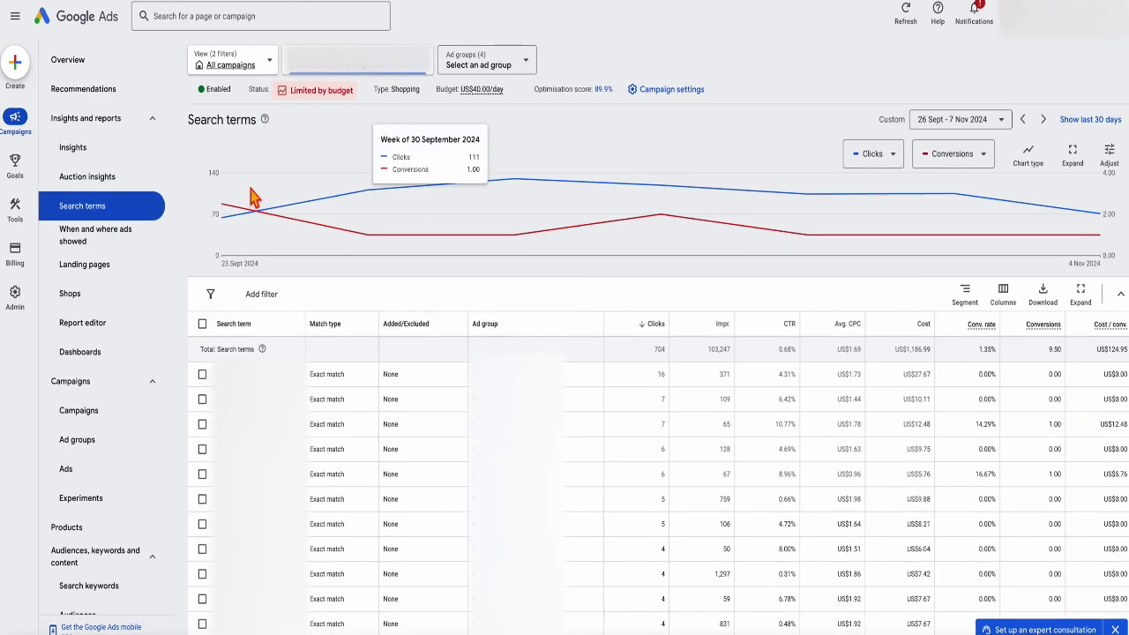
# Review the campaign's settings with the bidding section expanded
pyautogui.scroll(-1, 121, 547)
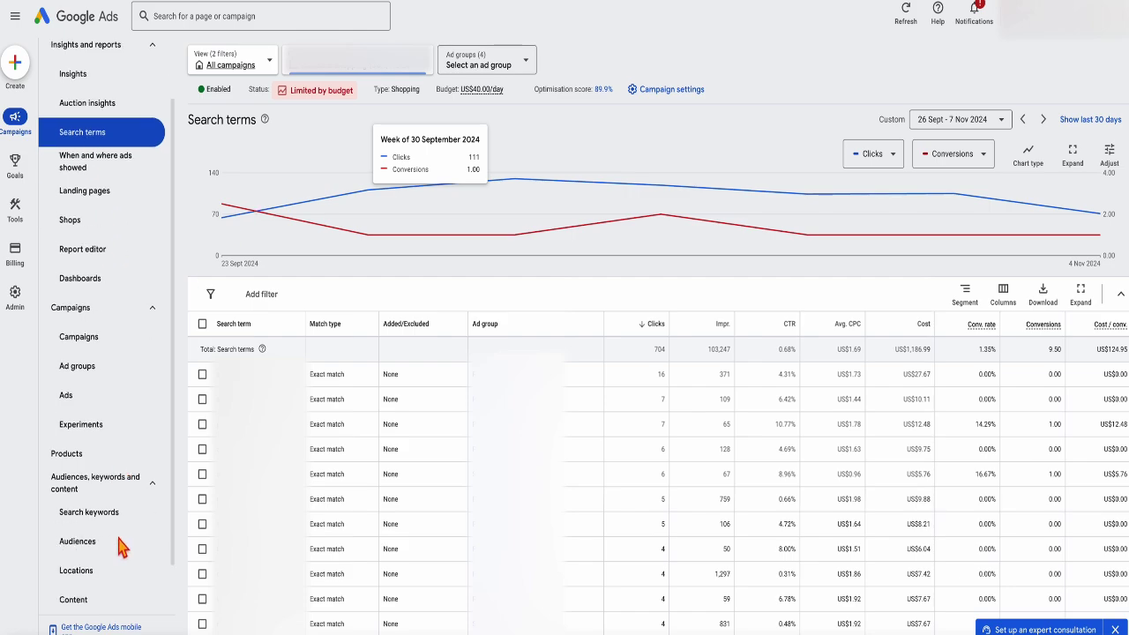
pyautogui.click(78, 337)
pyautogui.click(584, 476)
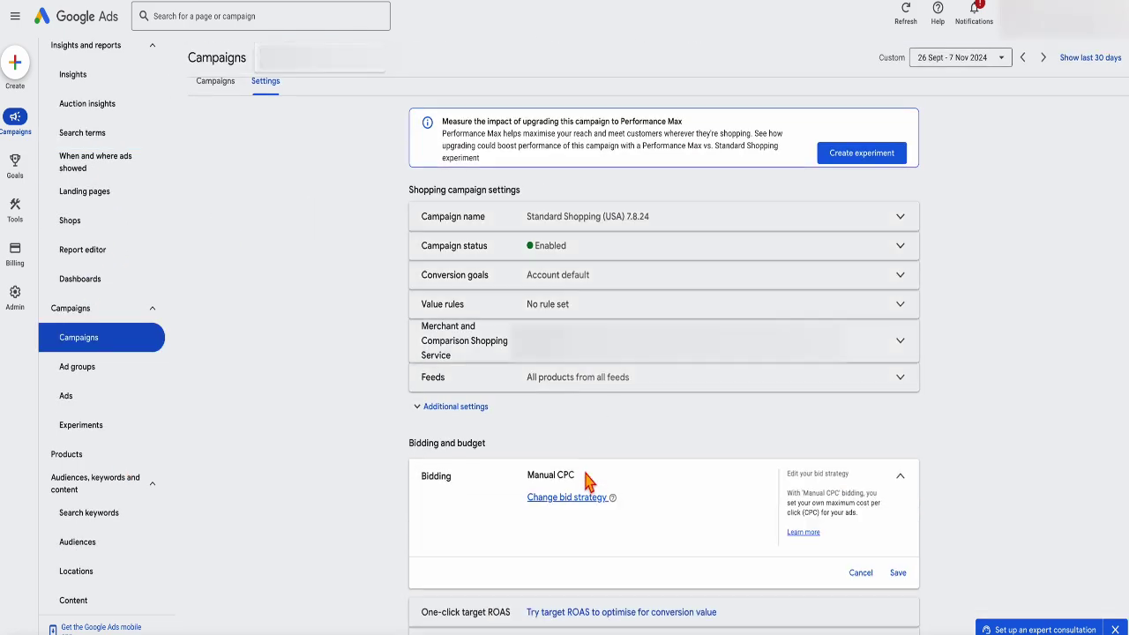
pyautogui.scroll(-1, 573, 424)
pyautogui.scroll(-1, 143, 383)
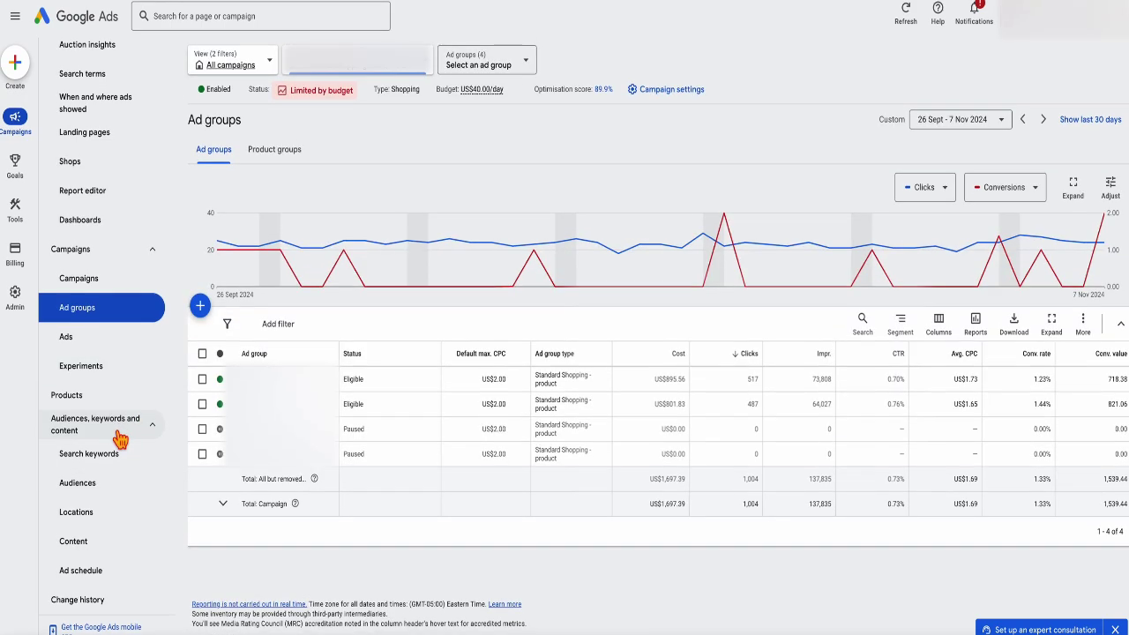
pyautogui.scroll(2, 117, 435)
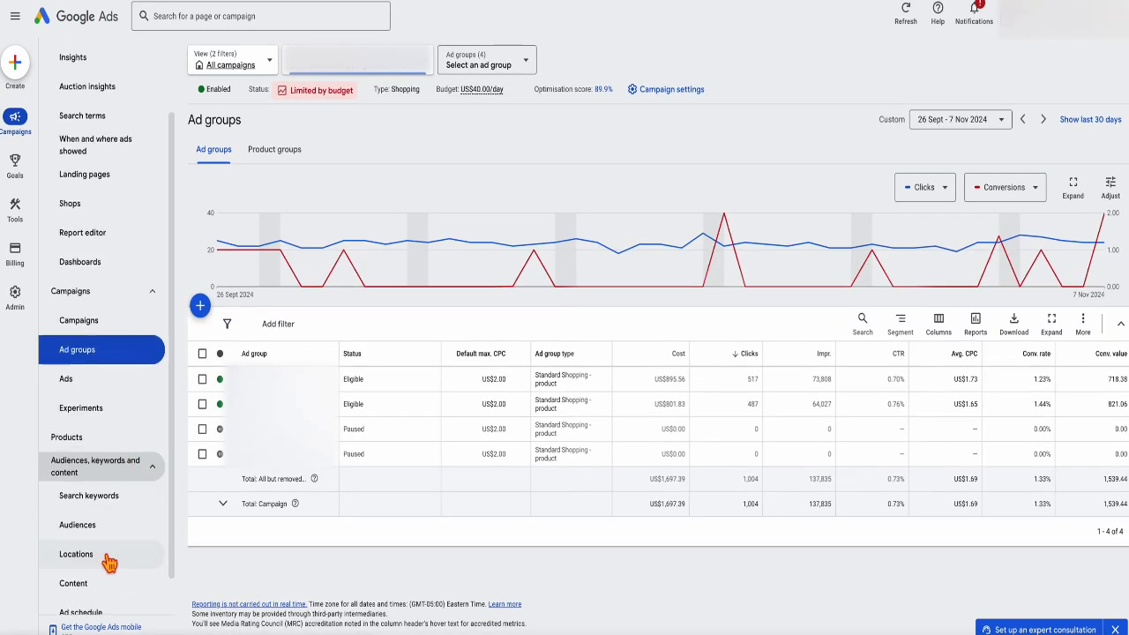
# Go back to the Campaigns overview charting CTR against Conversions
pyautogui.click(15, 122)
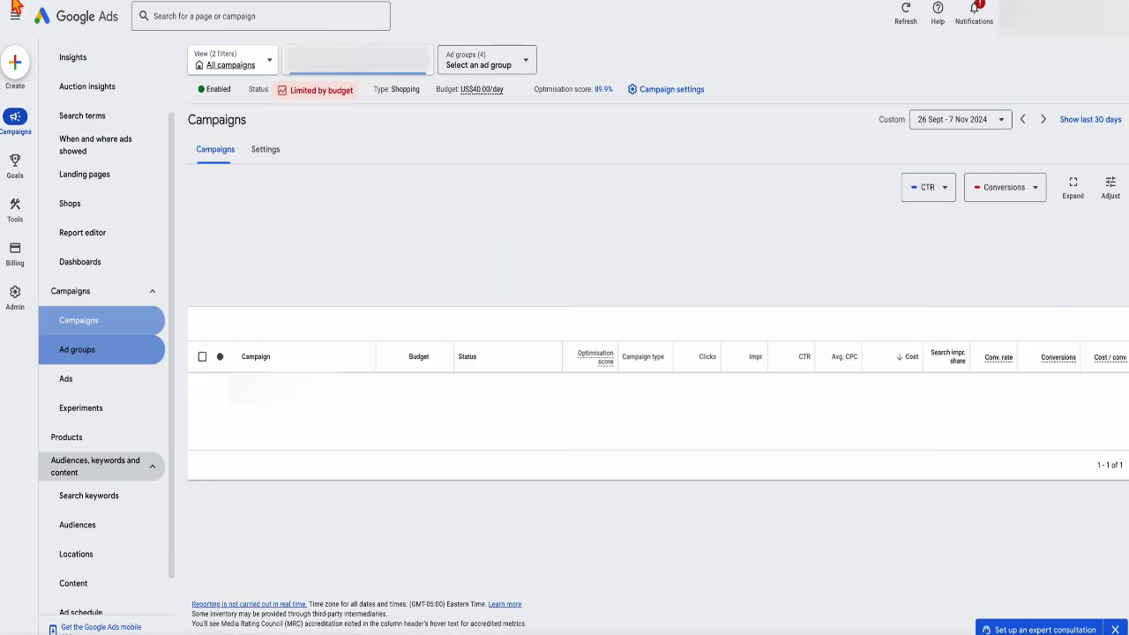
pyautogui.click(264, 149)
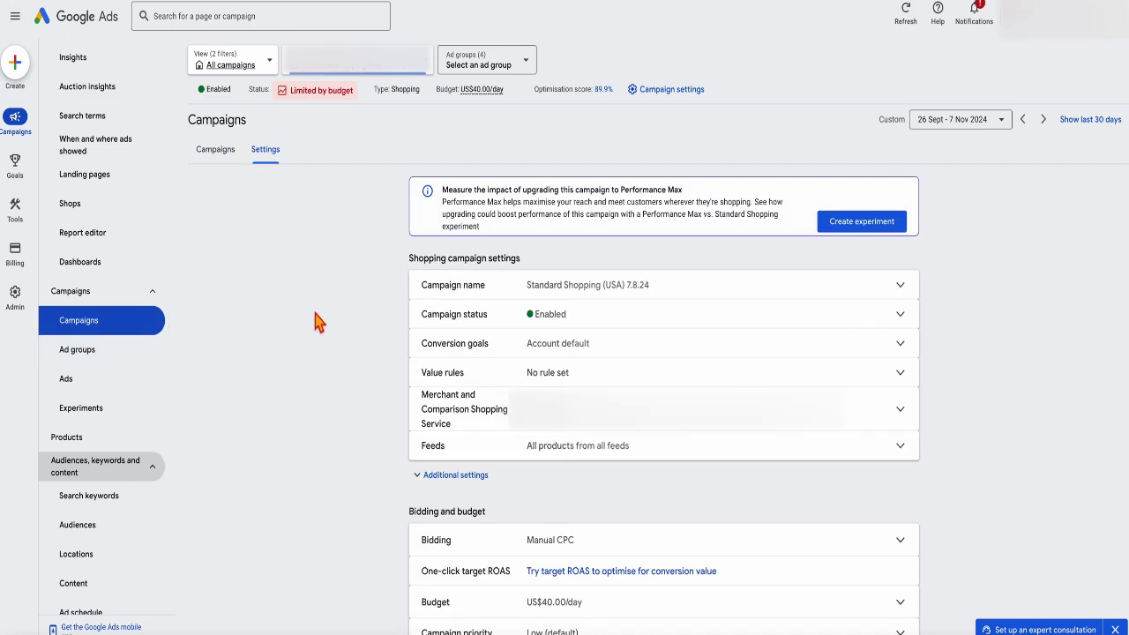
pyautogui.click(84, 347)
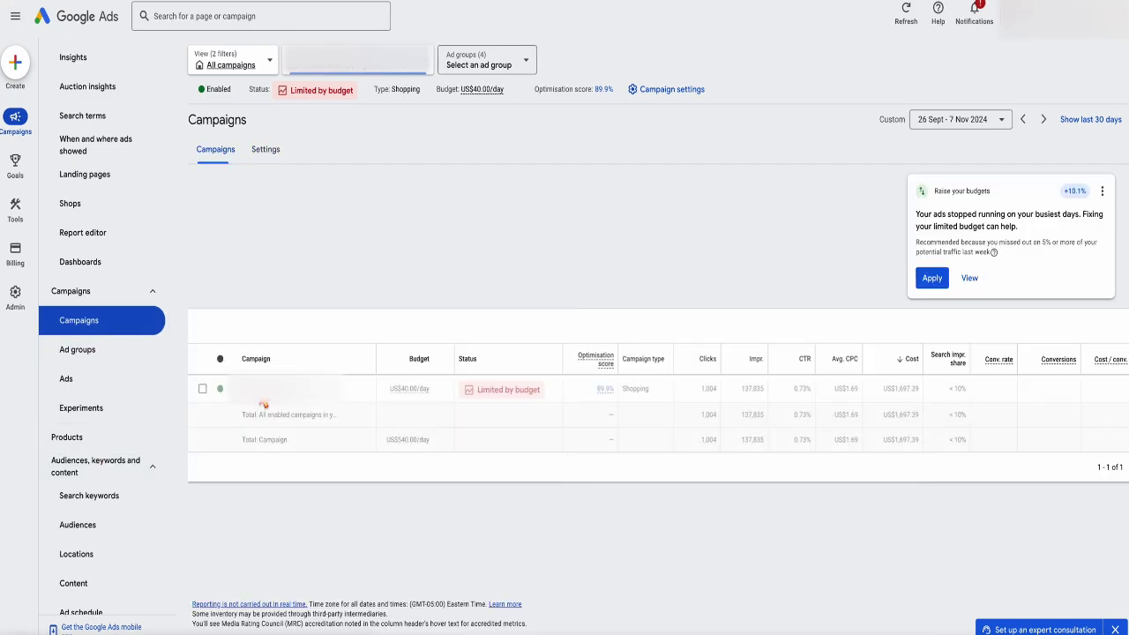
pyautogui.scroll(-1, 89, 511)
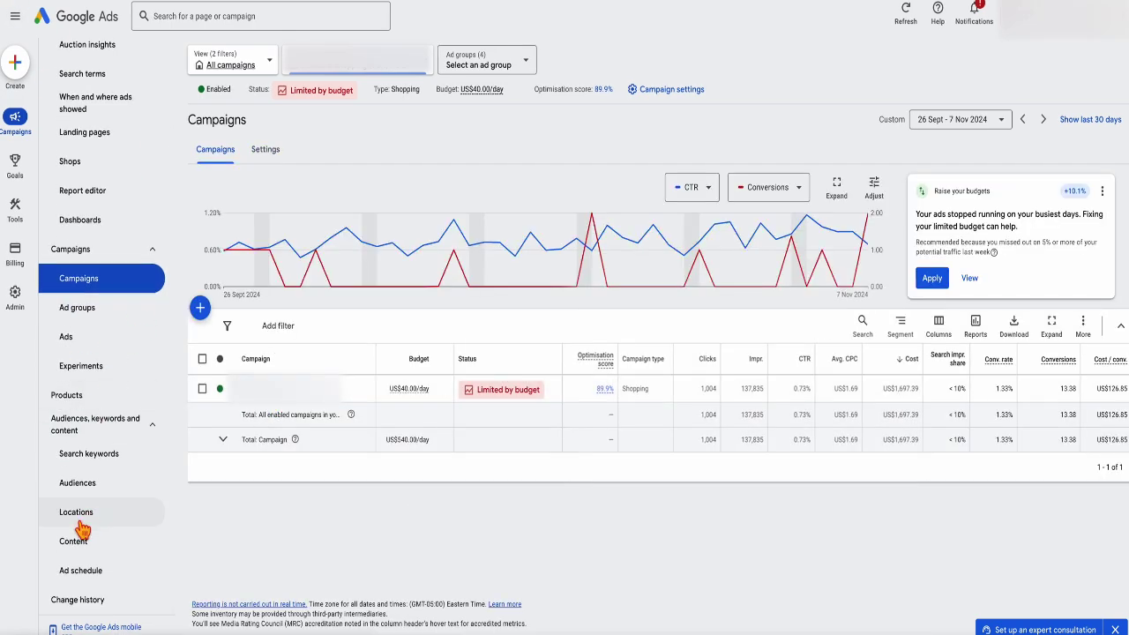
# Open Locations and narrow the United States results by Region, costliest first
pyautogui.click(88, 522)
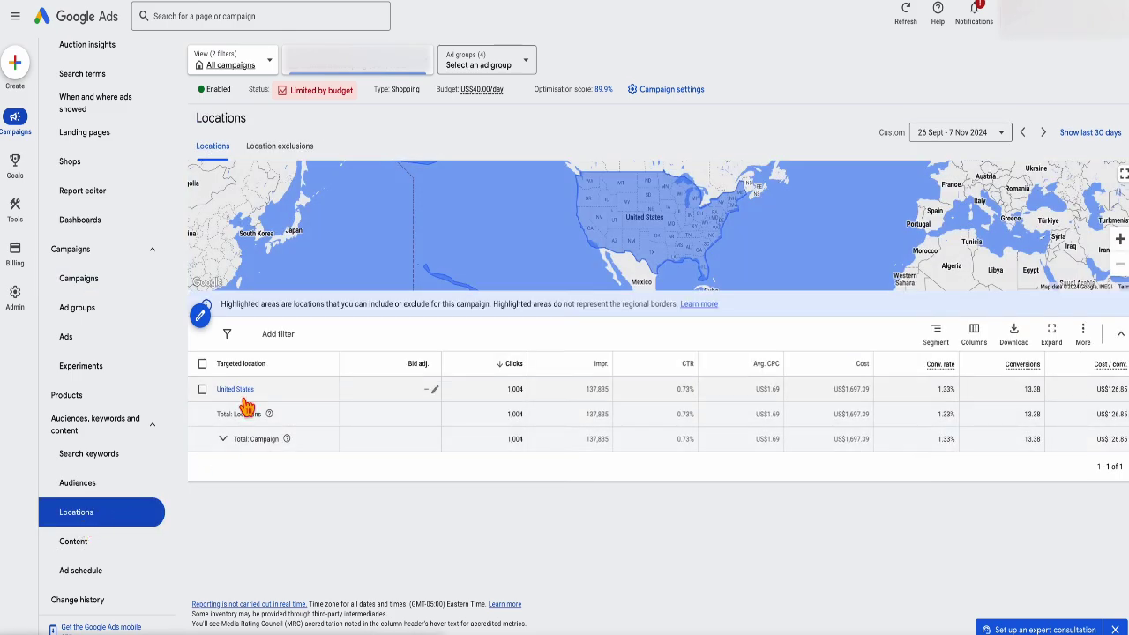
pyautogui.click(242, 395)
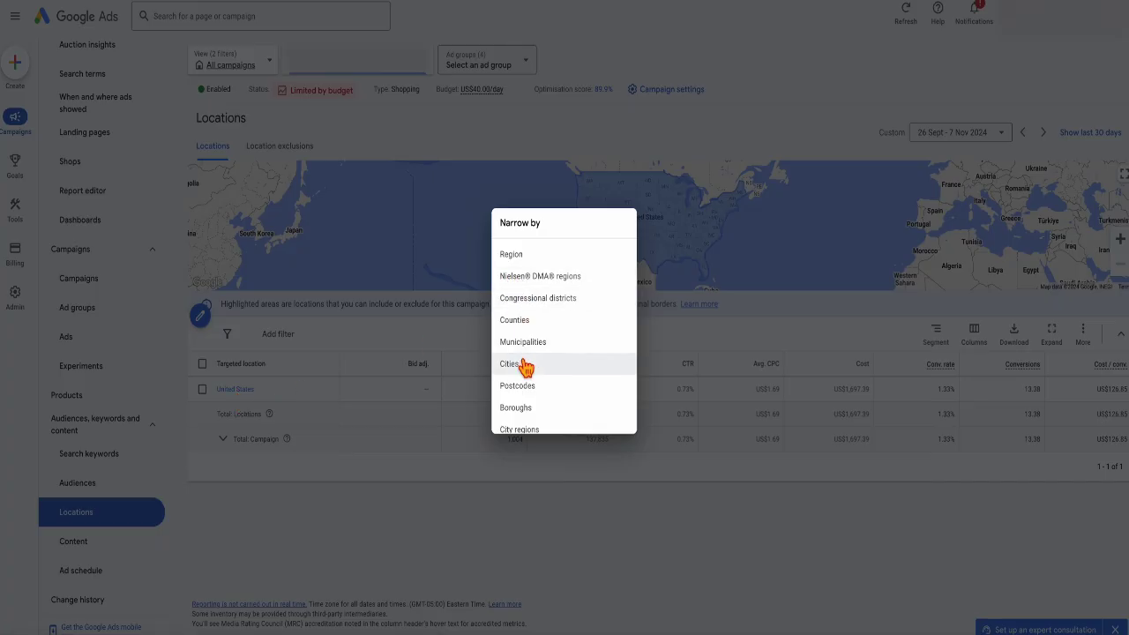
pyautogui.scroll(-1, 520, 305)
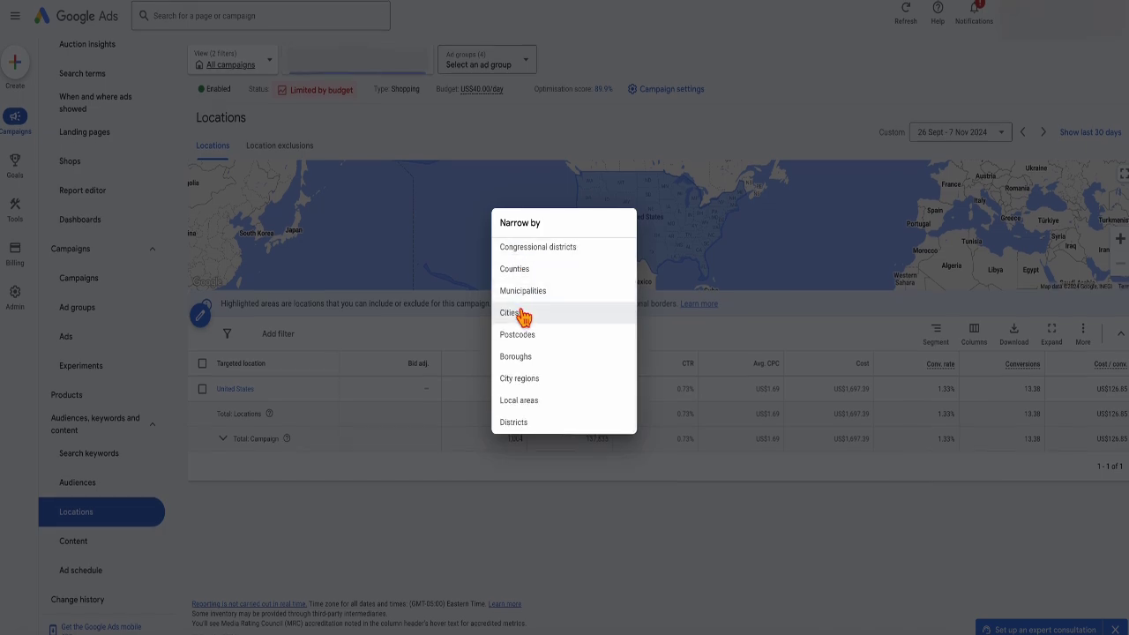
pyautogui.scroll(1, 523, 317)
pyautogui.click(513, 256)
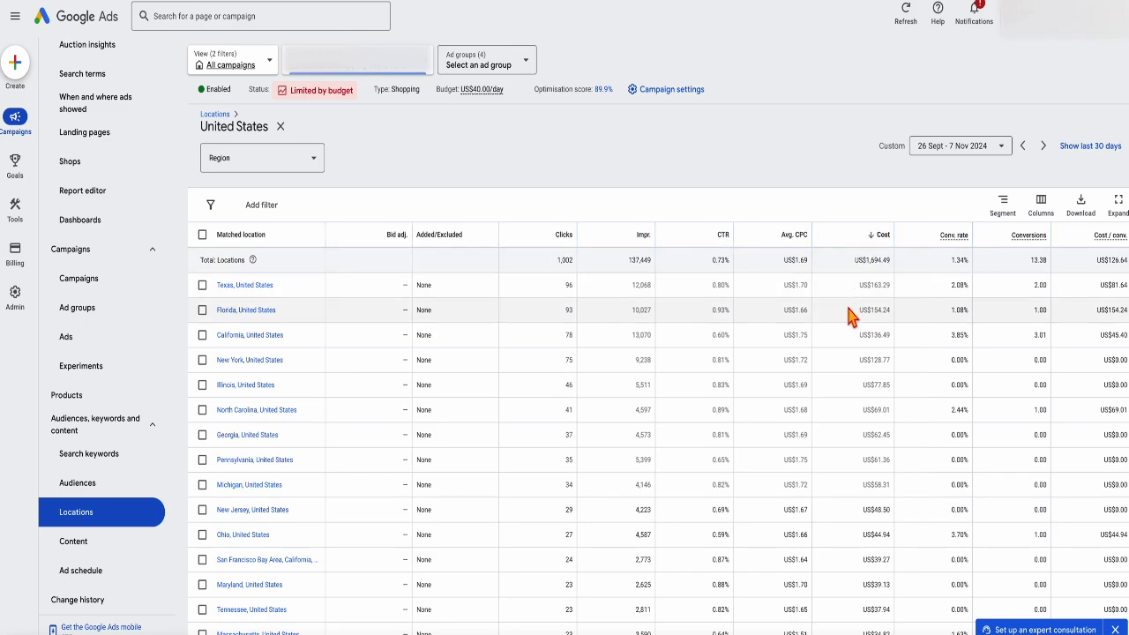
# Select Texas, Florida and California in the regional table
pyautogui.click(203, 285)
pyautogui.click(203, 310)
pyautogui.click(203, 335)
pyautogui.scroll(-1, 206, 344)
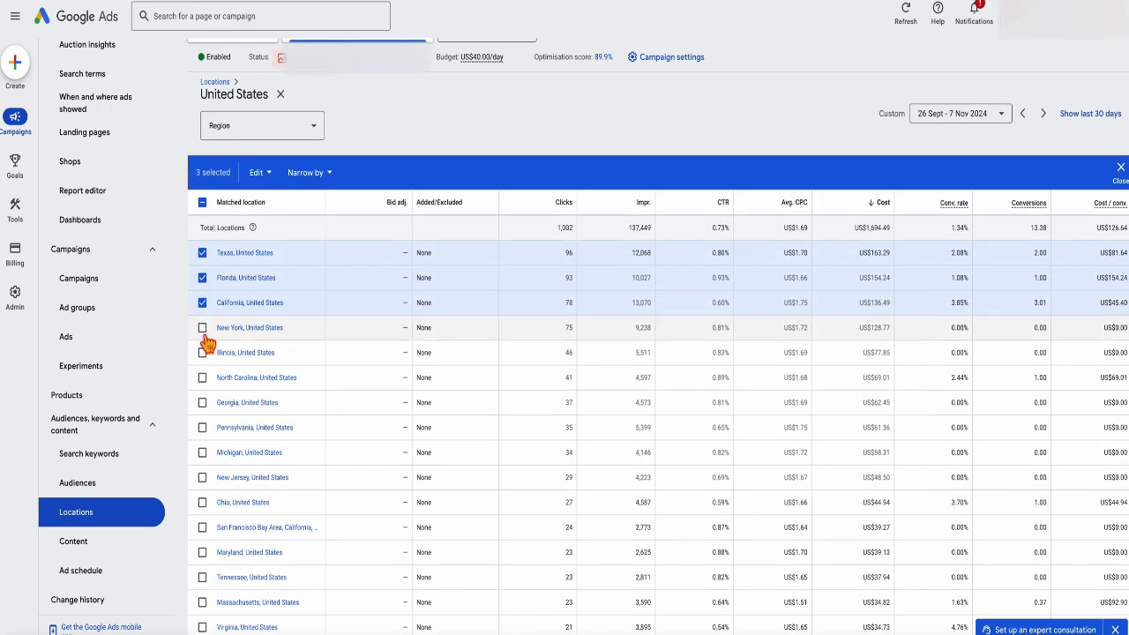
# Leave only New York selected and bring up its Edit options
pyautogui.click(203, 254)
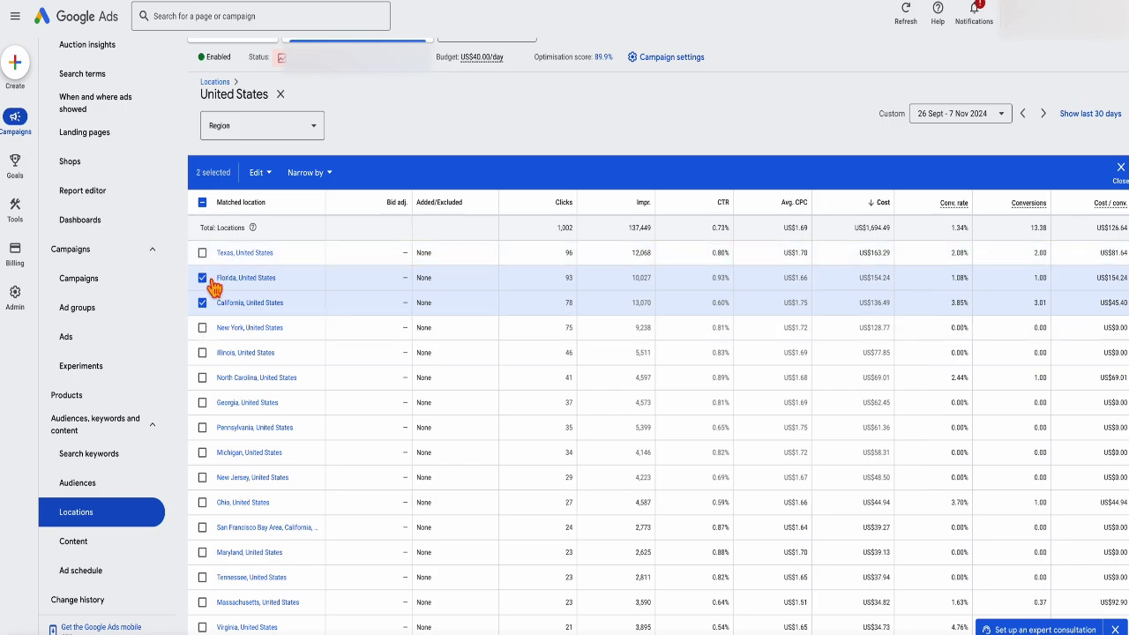
pyautogui.click(203, 278)
pyautogui.click(203, 302)
pyautogui.click(203, 327)
pyautogui.click(256, 173)
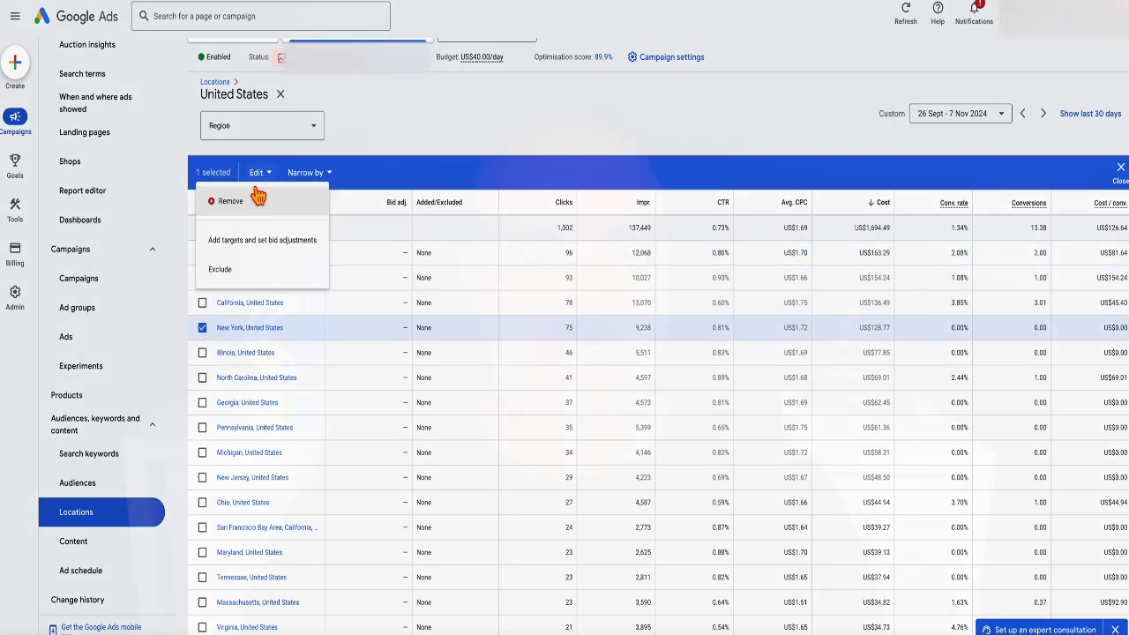